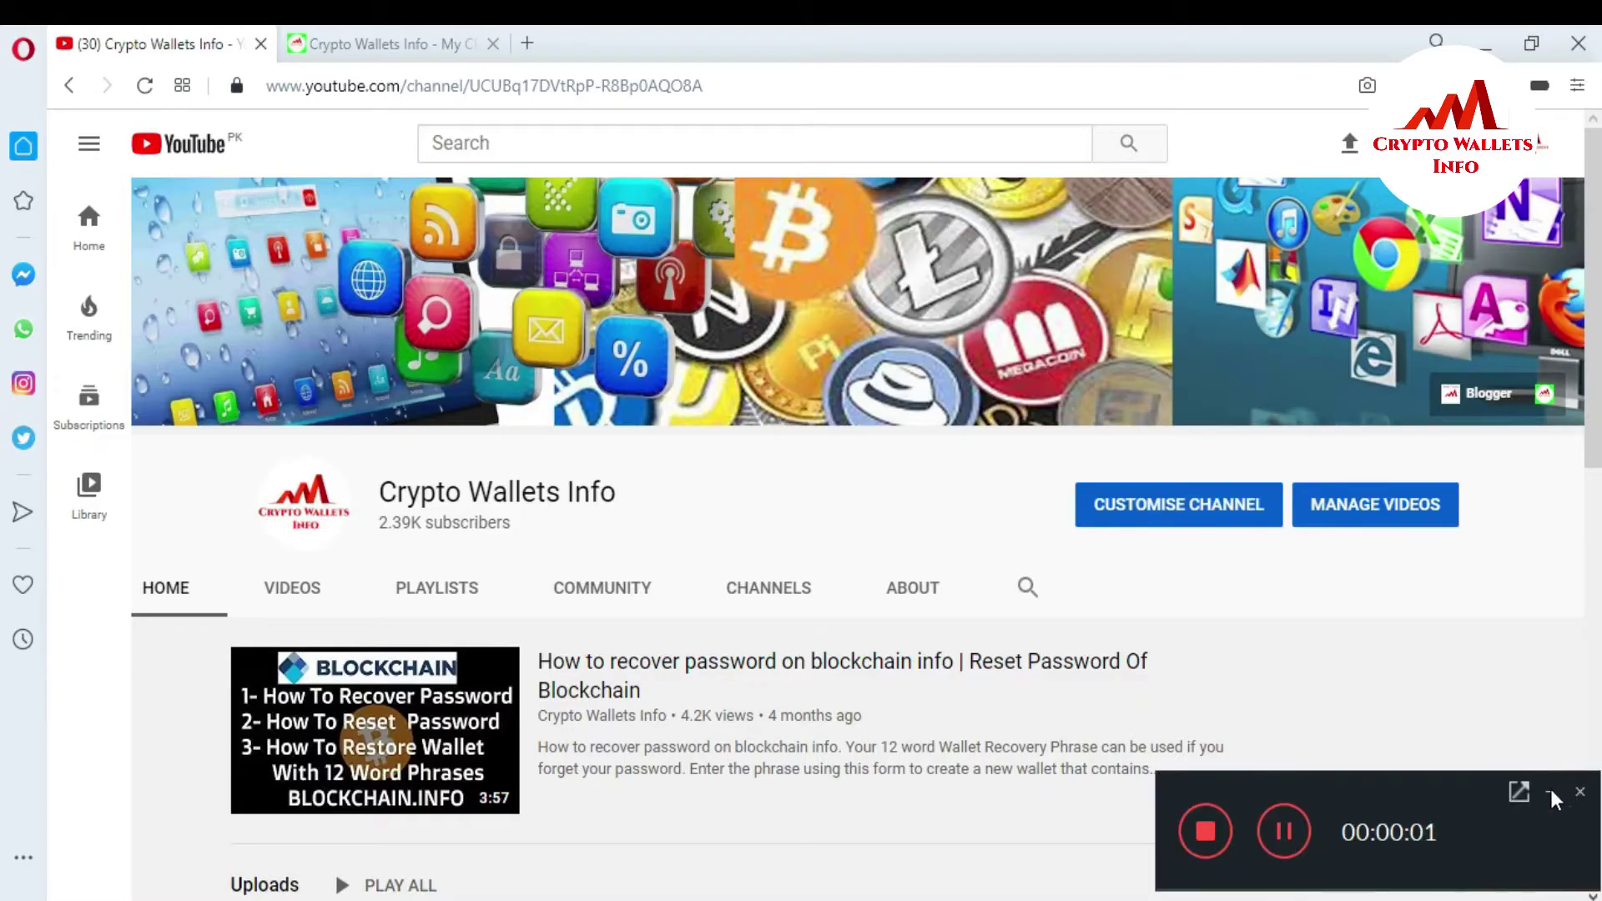
Switch to the cryptowalletsinfo.com homepage showing its recent Trust Wallet stories.
left_click(1550, 790)
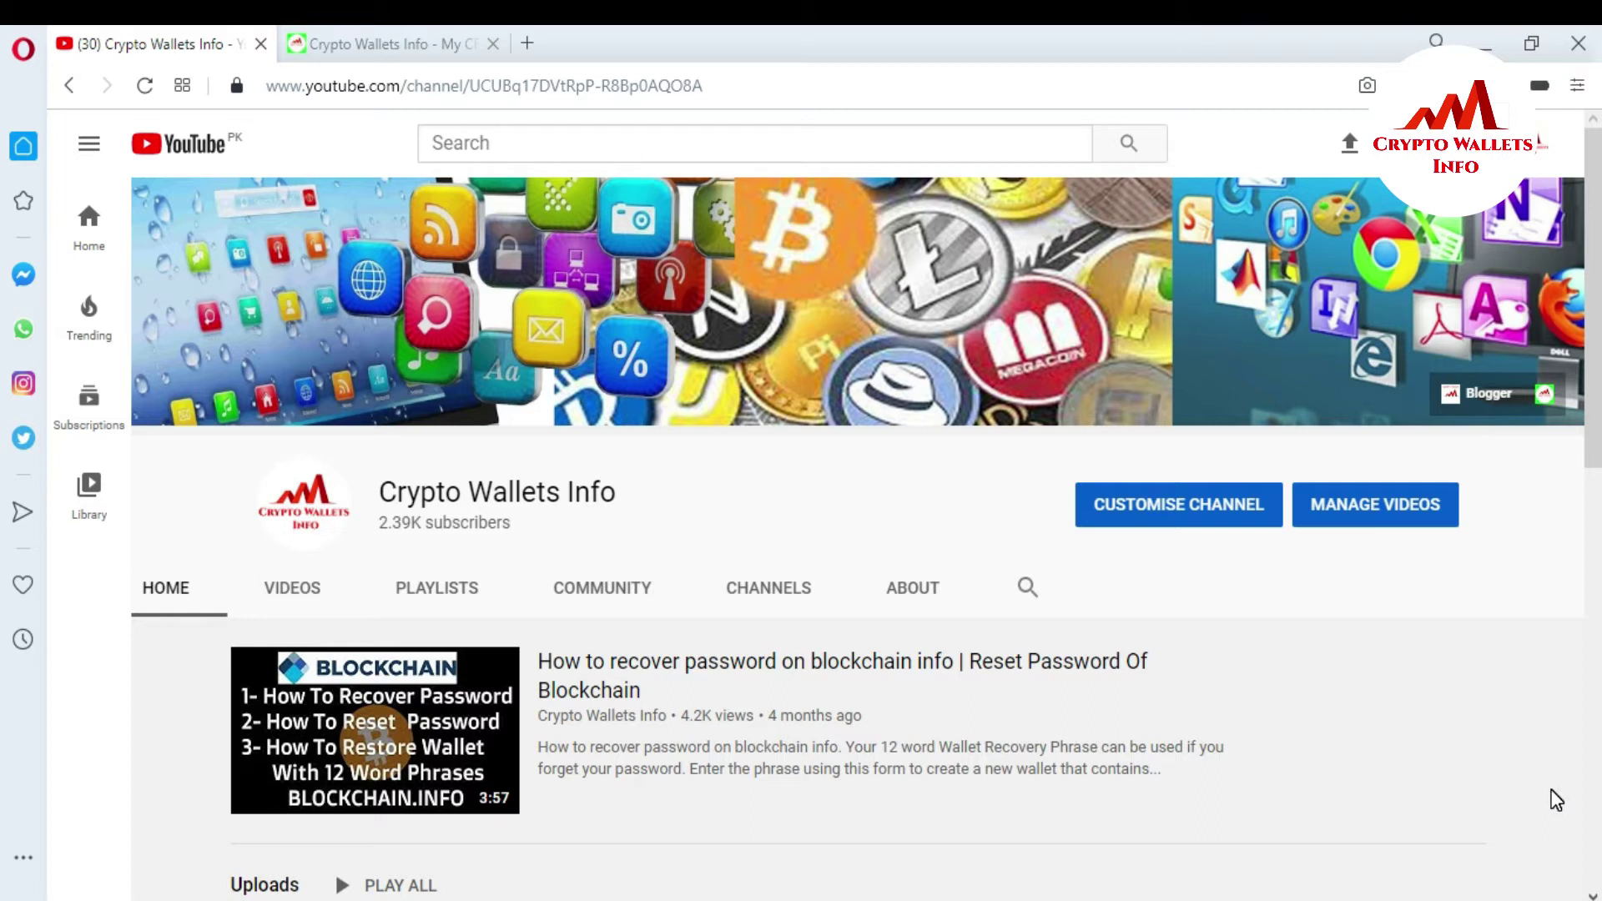
left_click(351, 33)
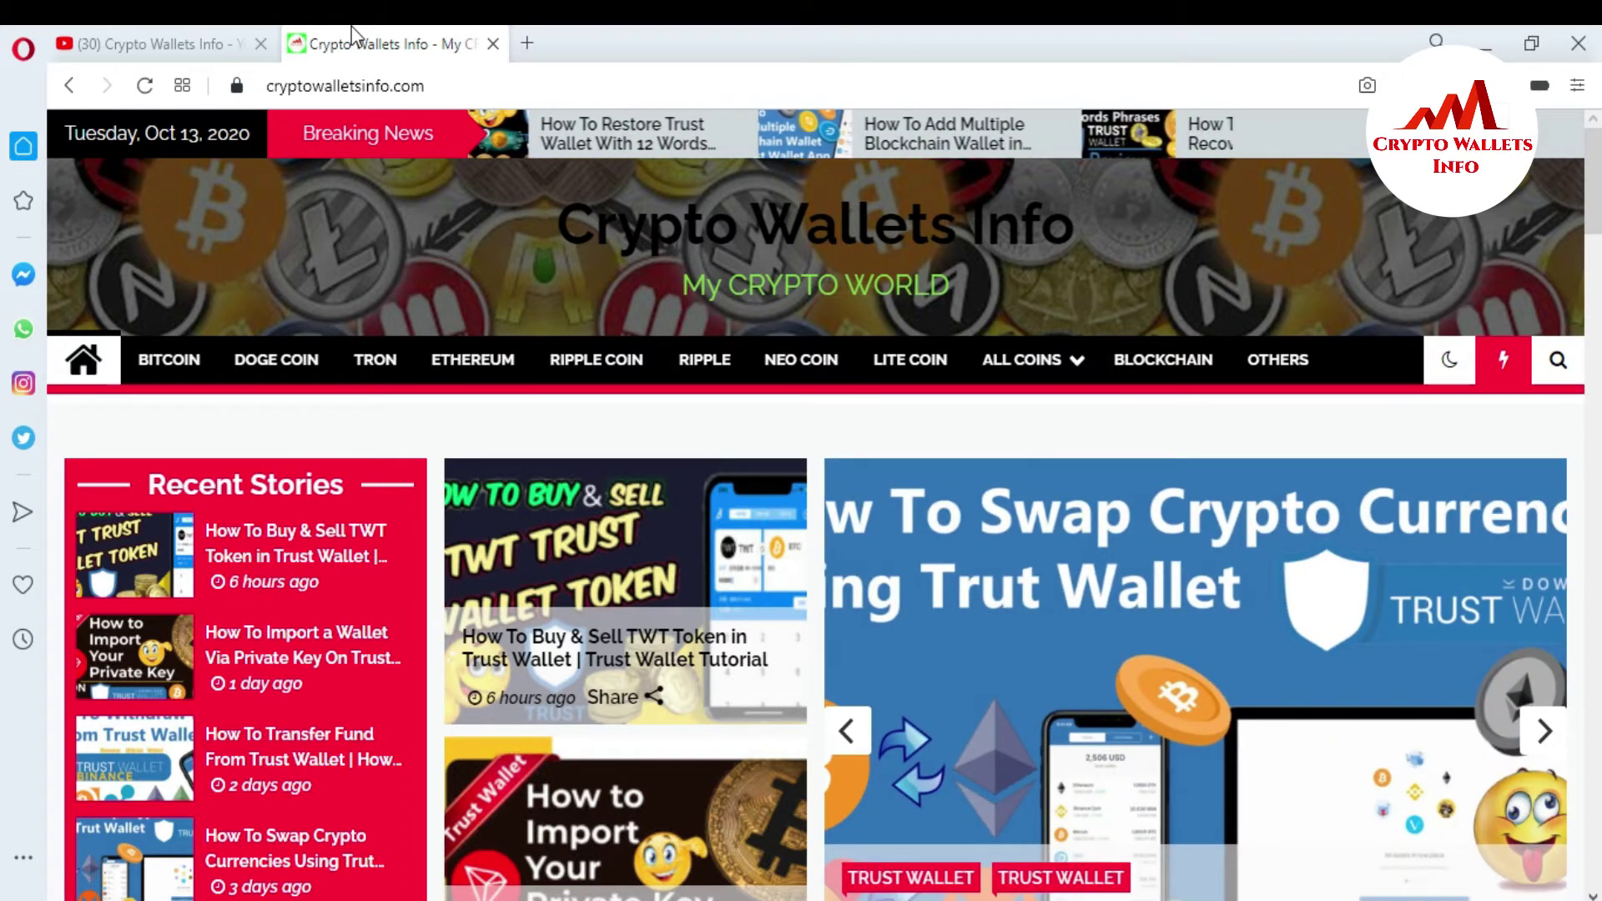
mouse_move(1077, 367)
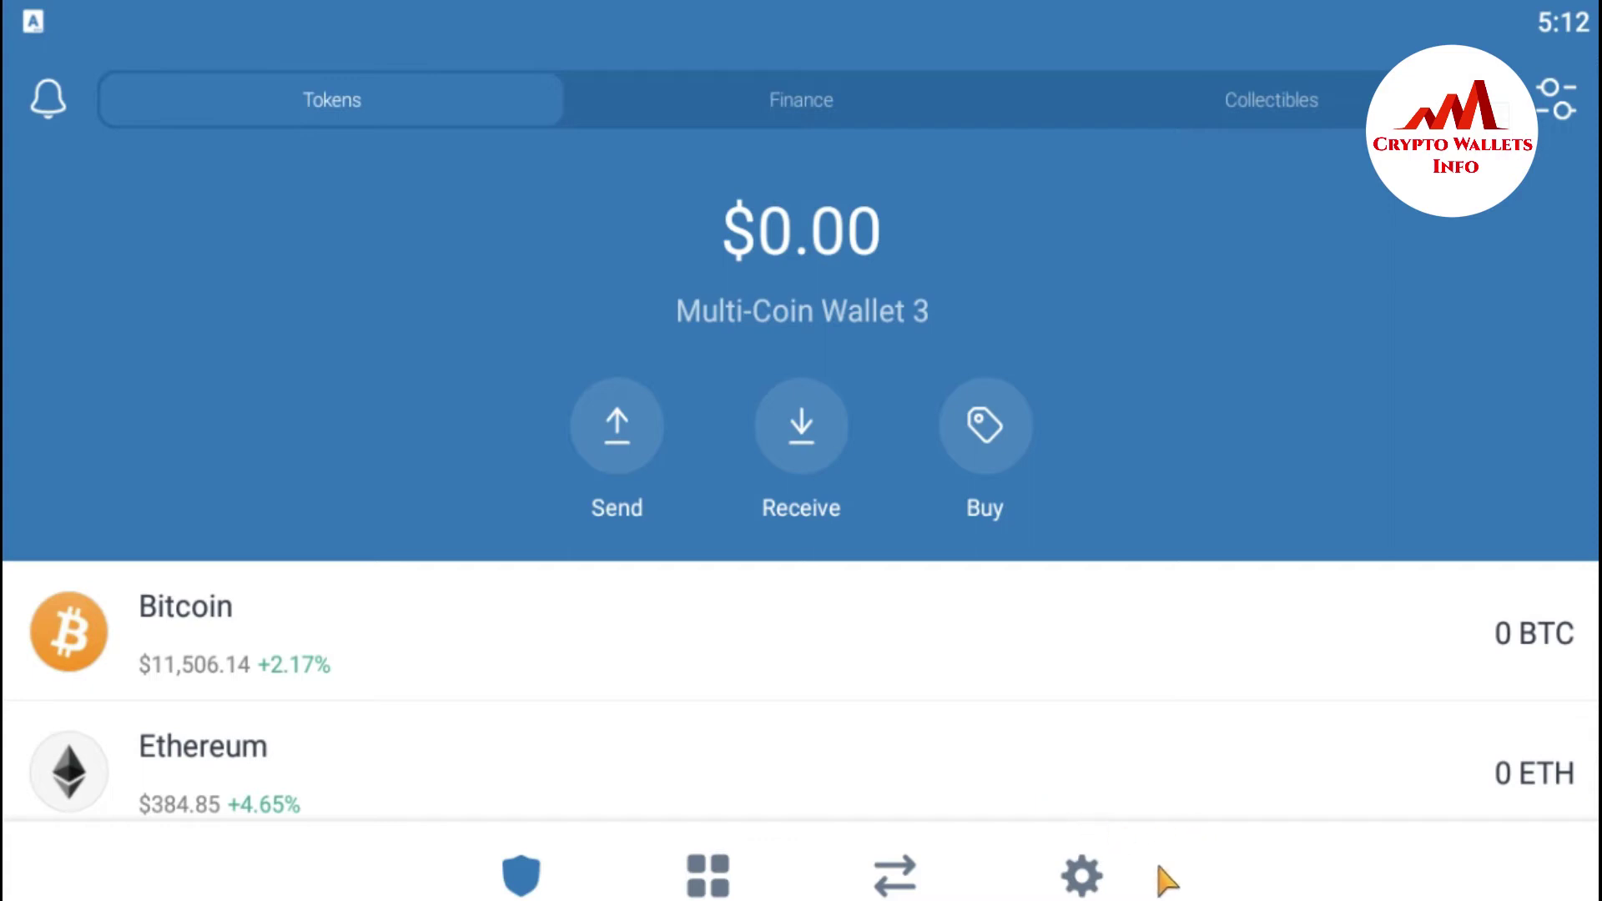
Go to Settings > Wallets to list Multi-Coin Wallets 1–3 and Wallet 1.
left_click(1082, 878)
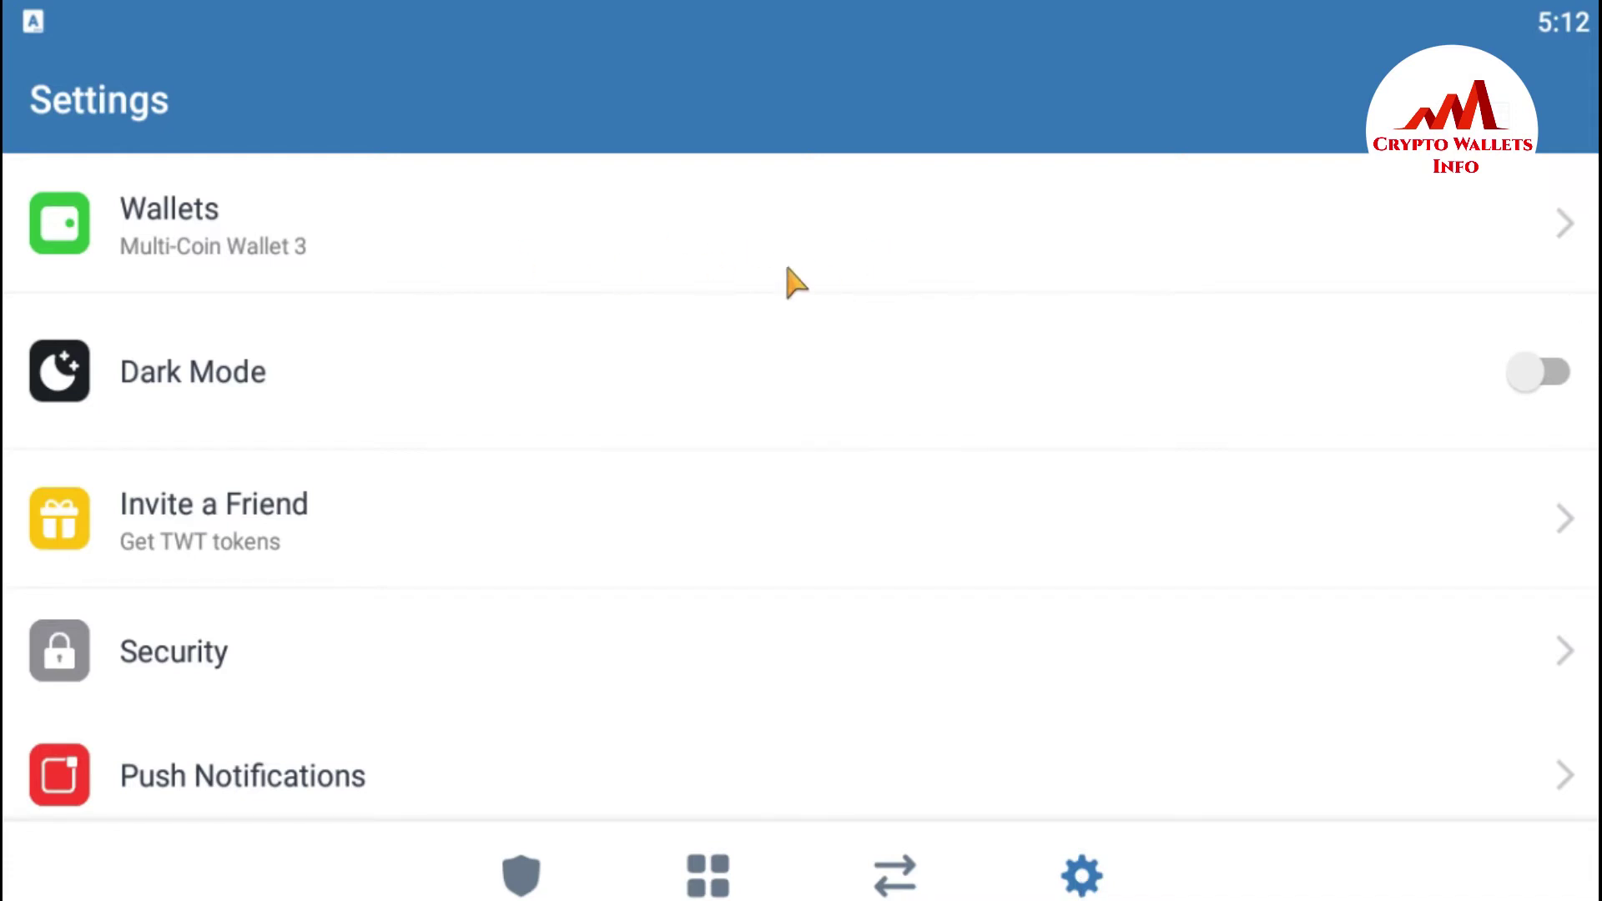
left_click(565, 230)
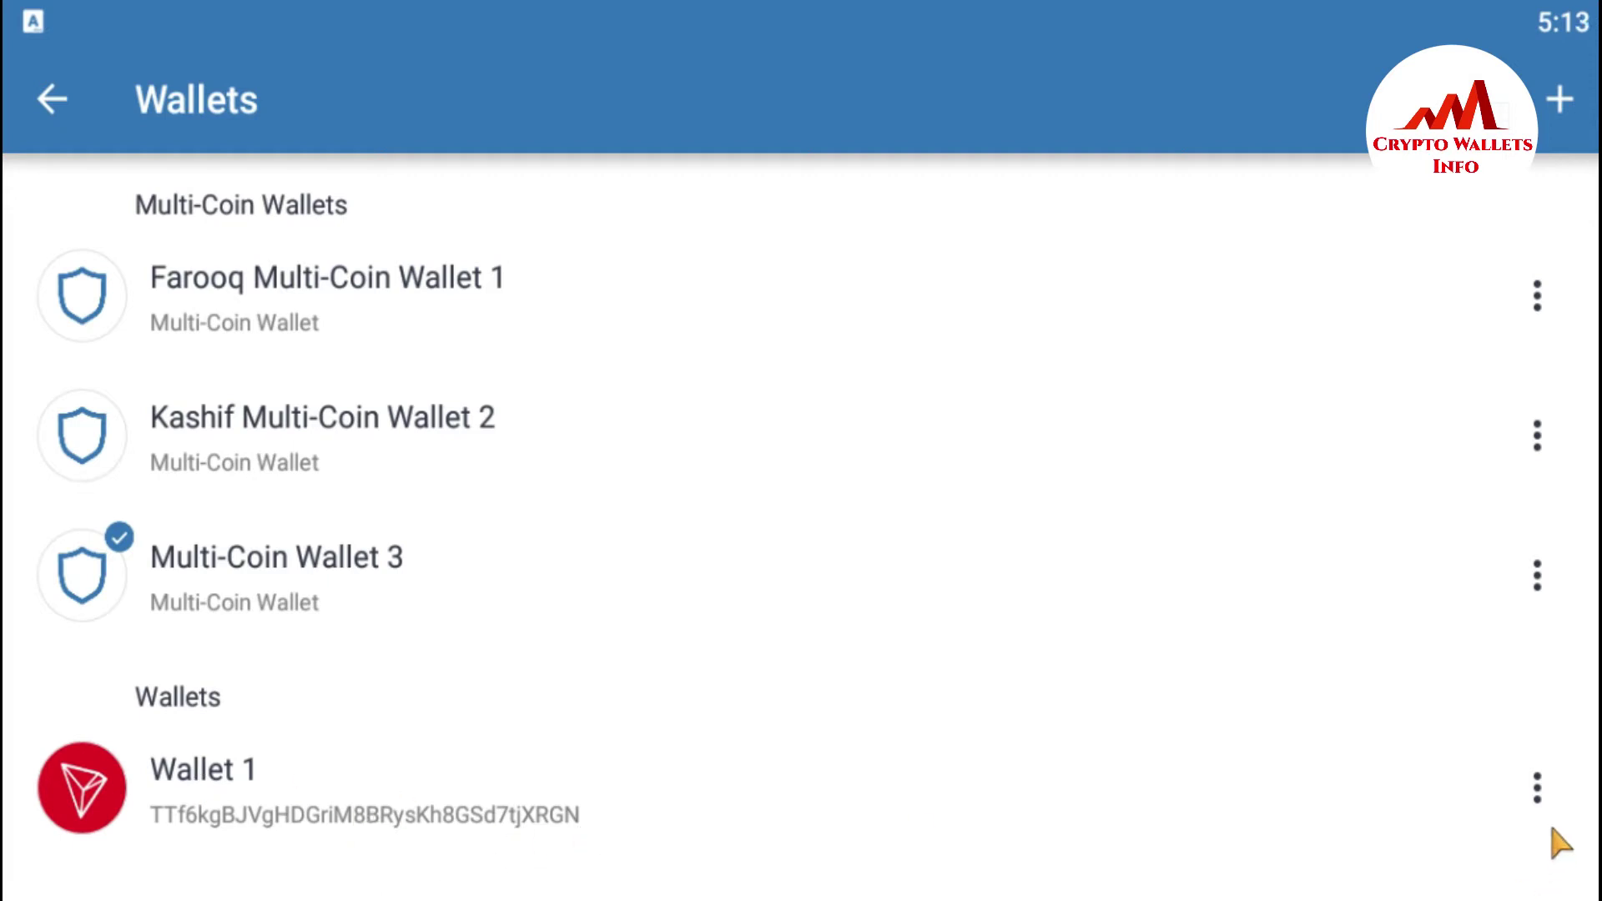
Start Export Private Key for Wallet 1 and enter the six-digit passcode.
left_click(1538, 788)
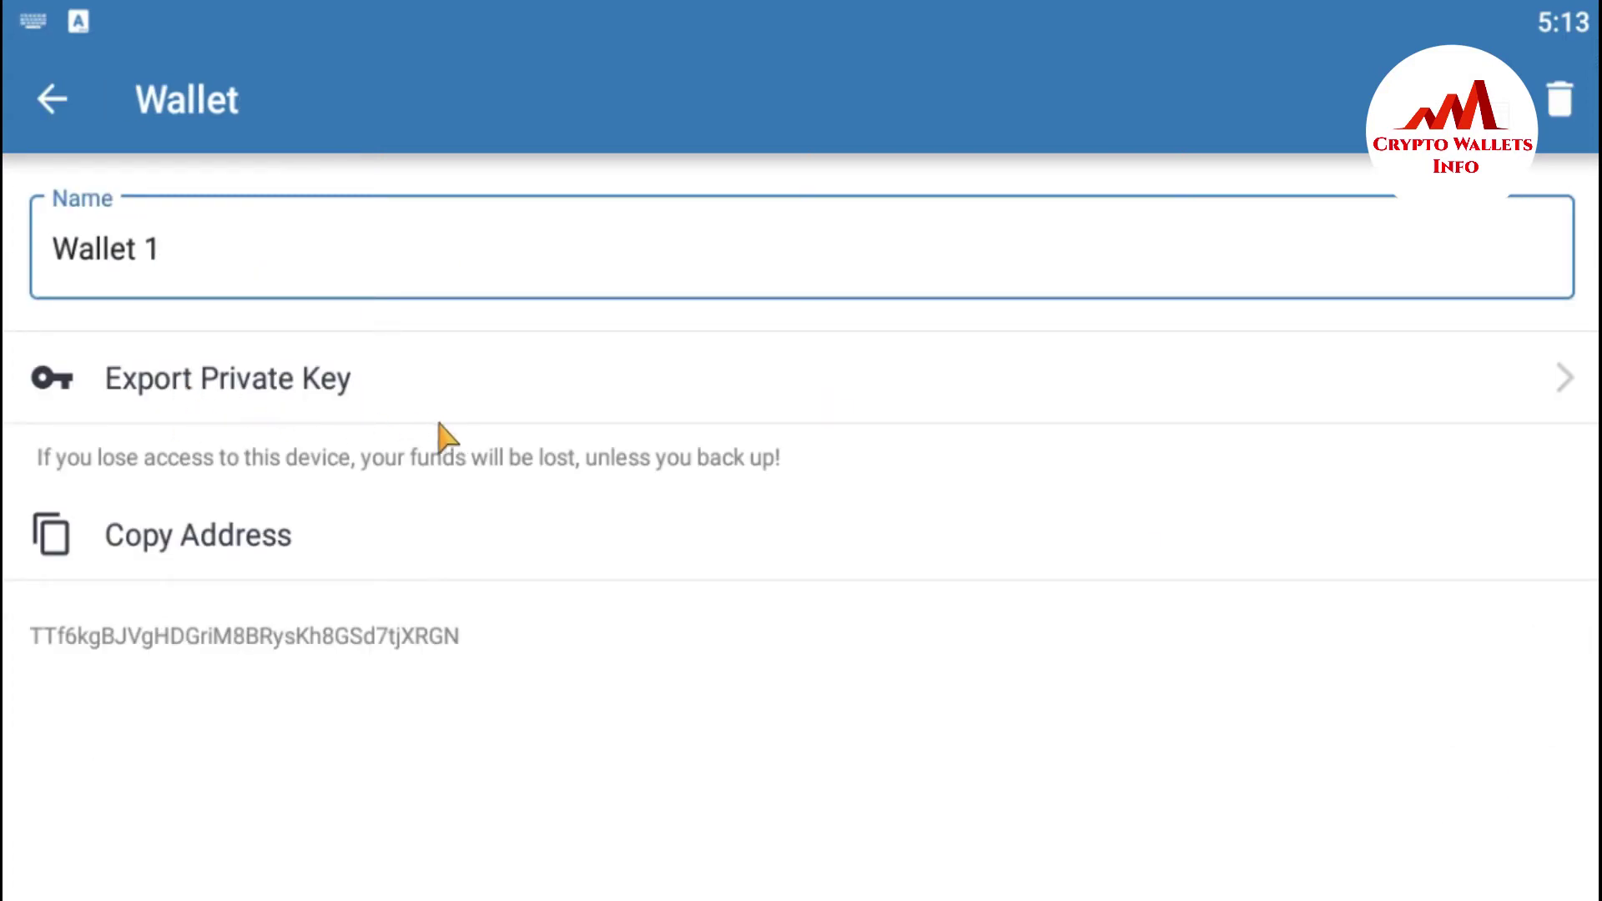
left_click(286, 382)
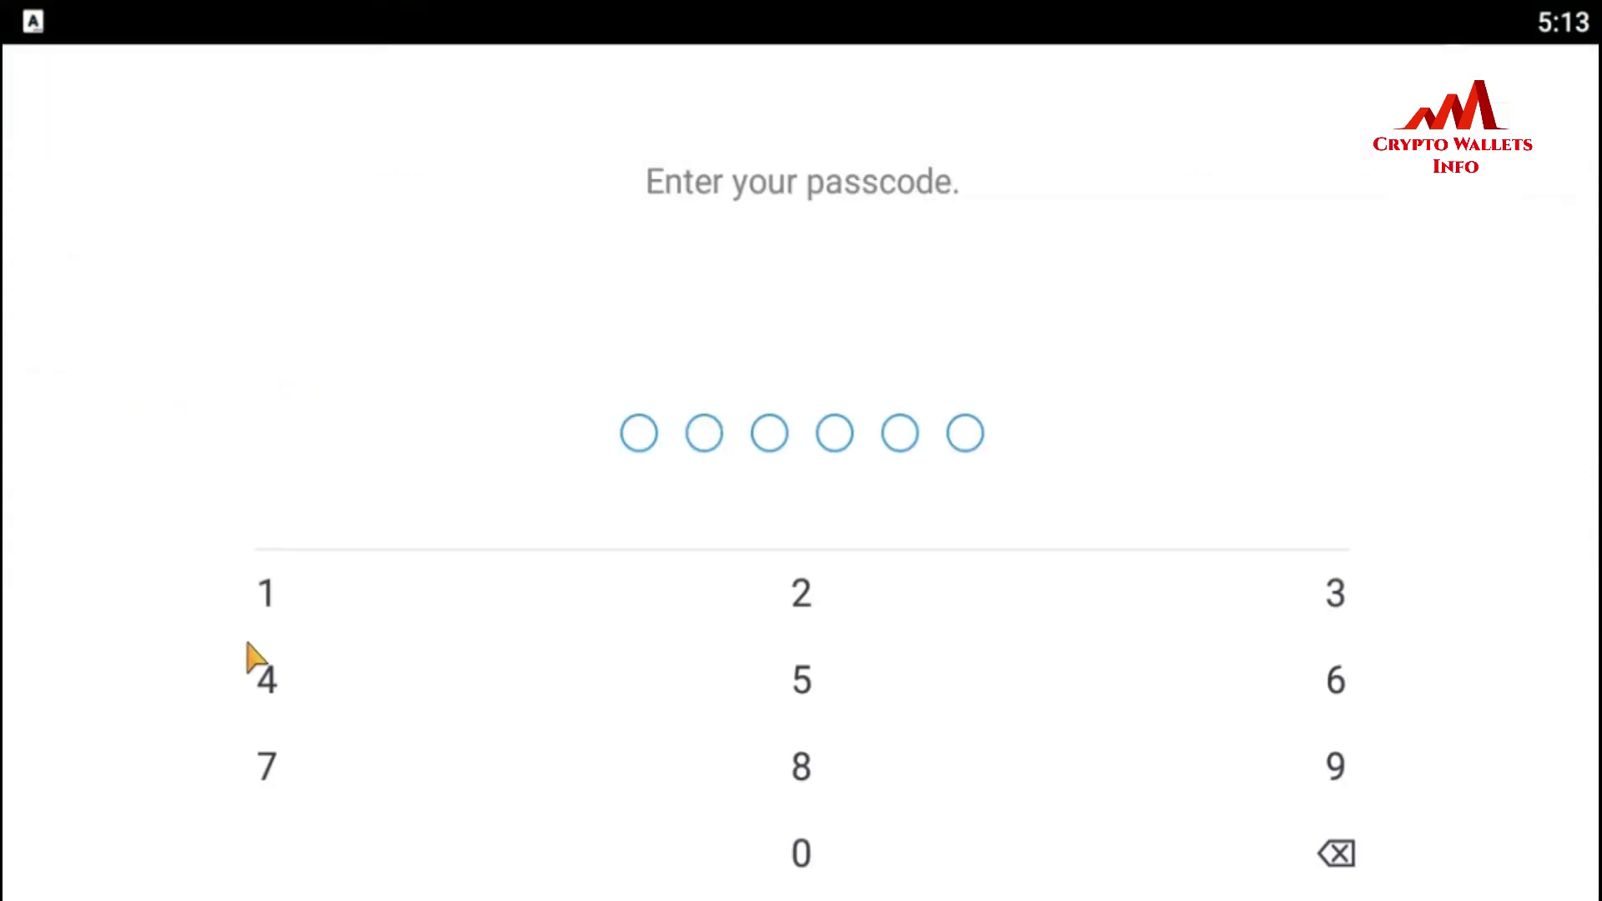
left_click(258, 586)
left_click(802, 605)
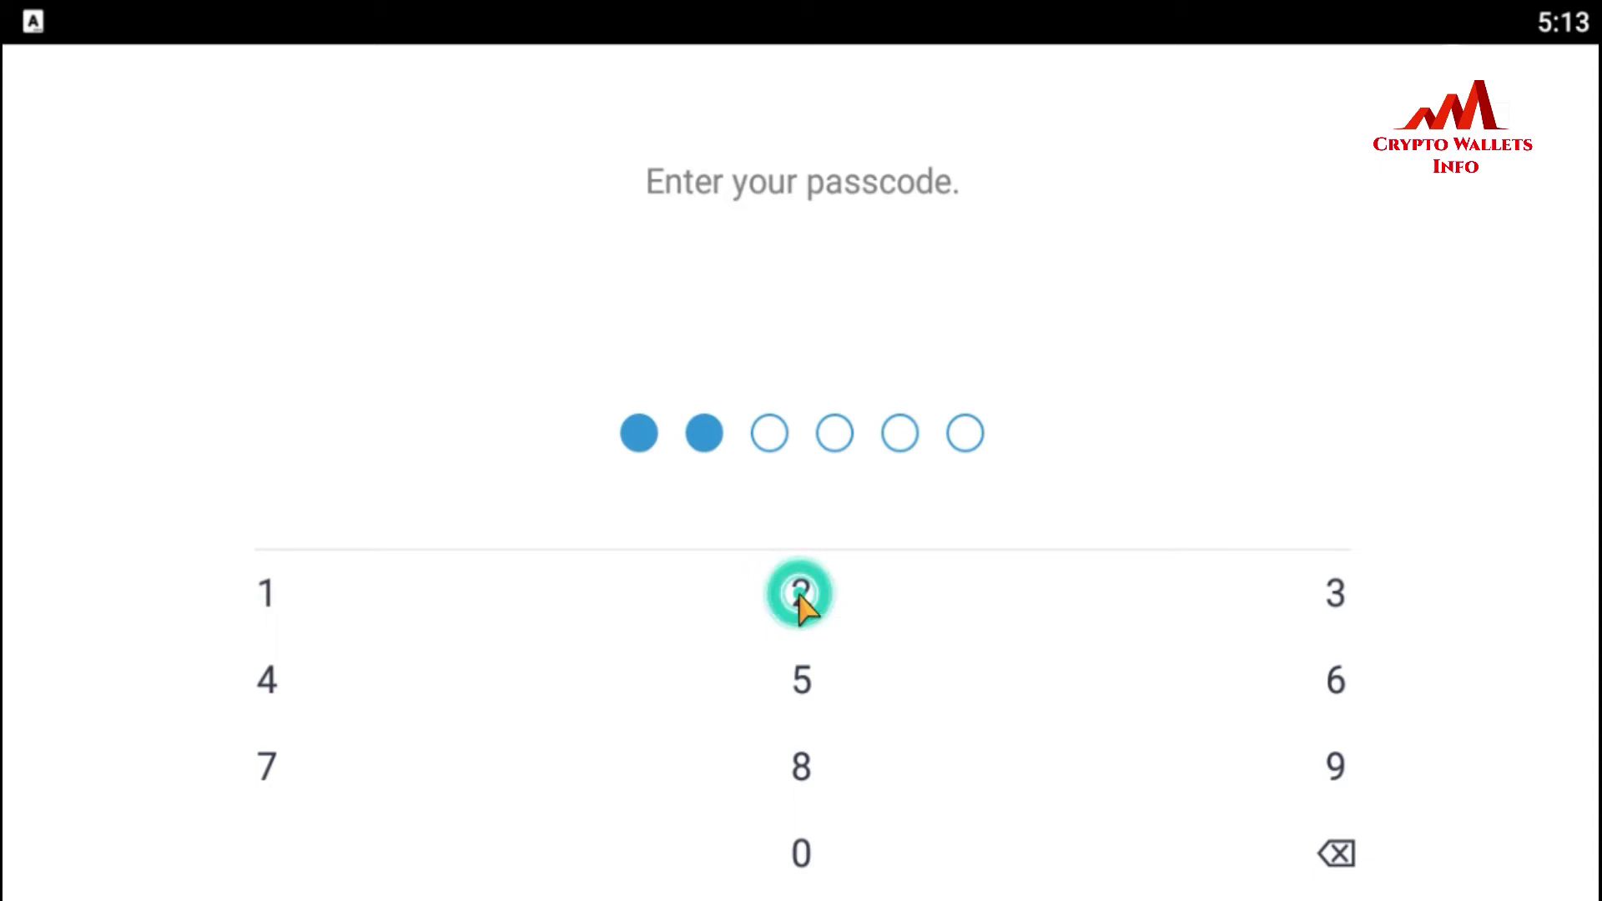
left_click(1342, 596)
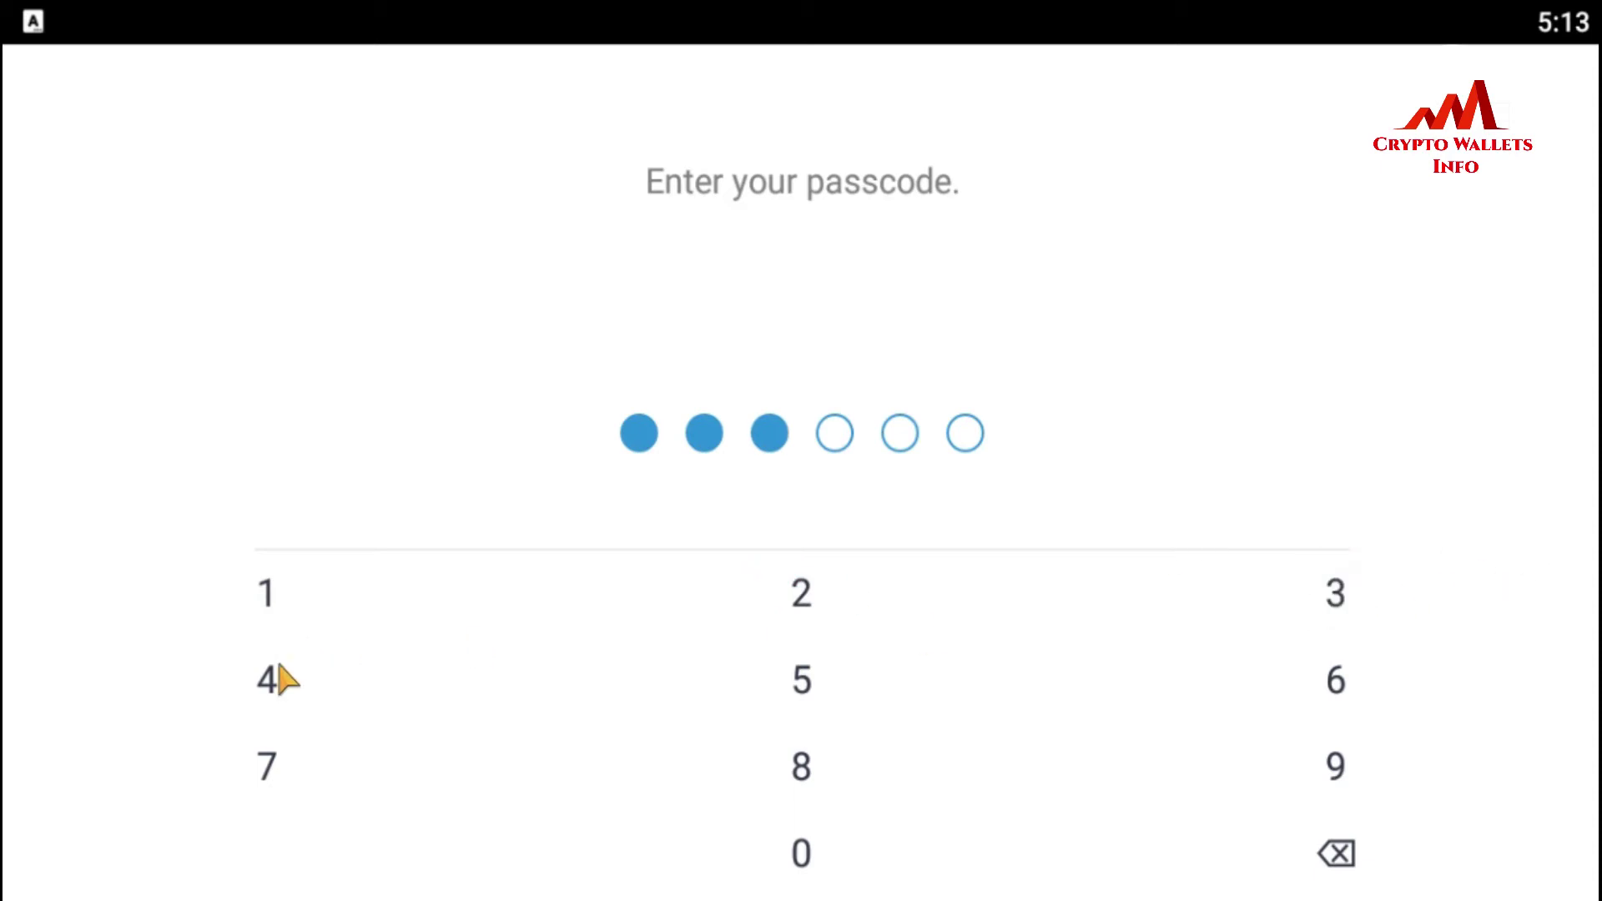
left_click(284, 677)
left_click(791, 678)
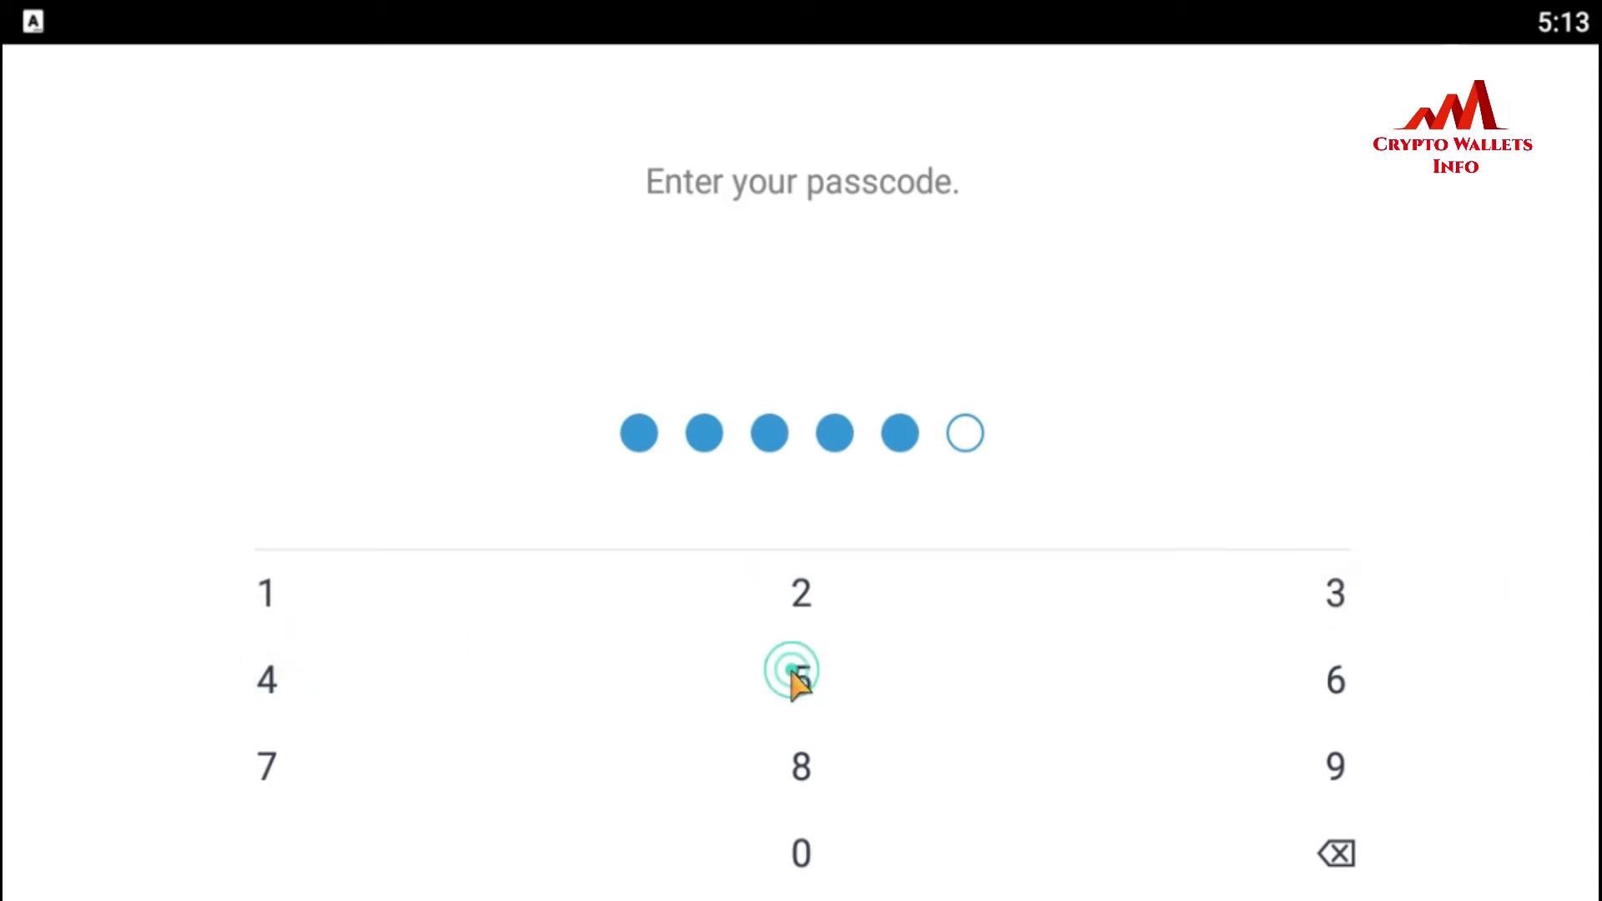
left_click(1350, 689)
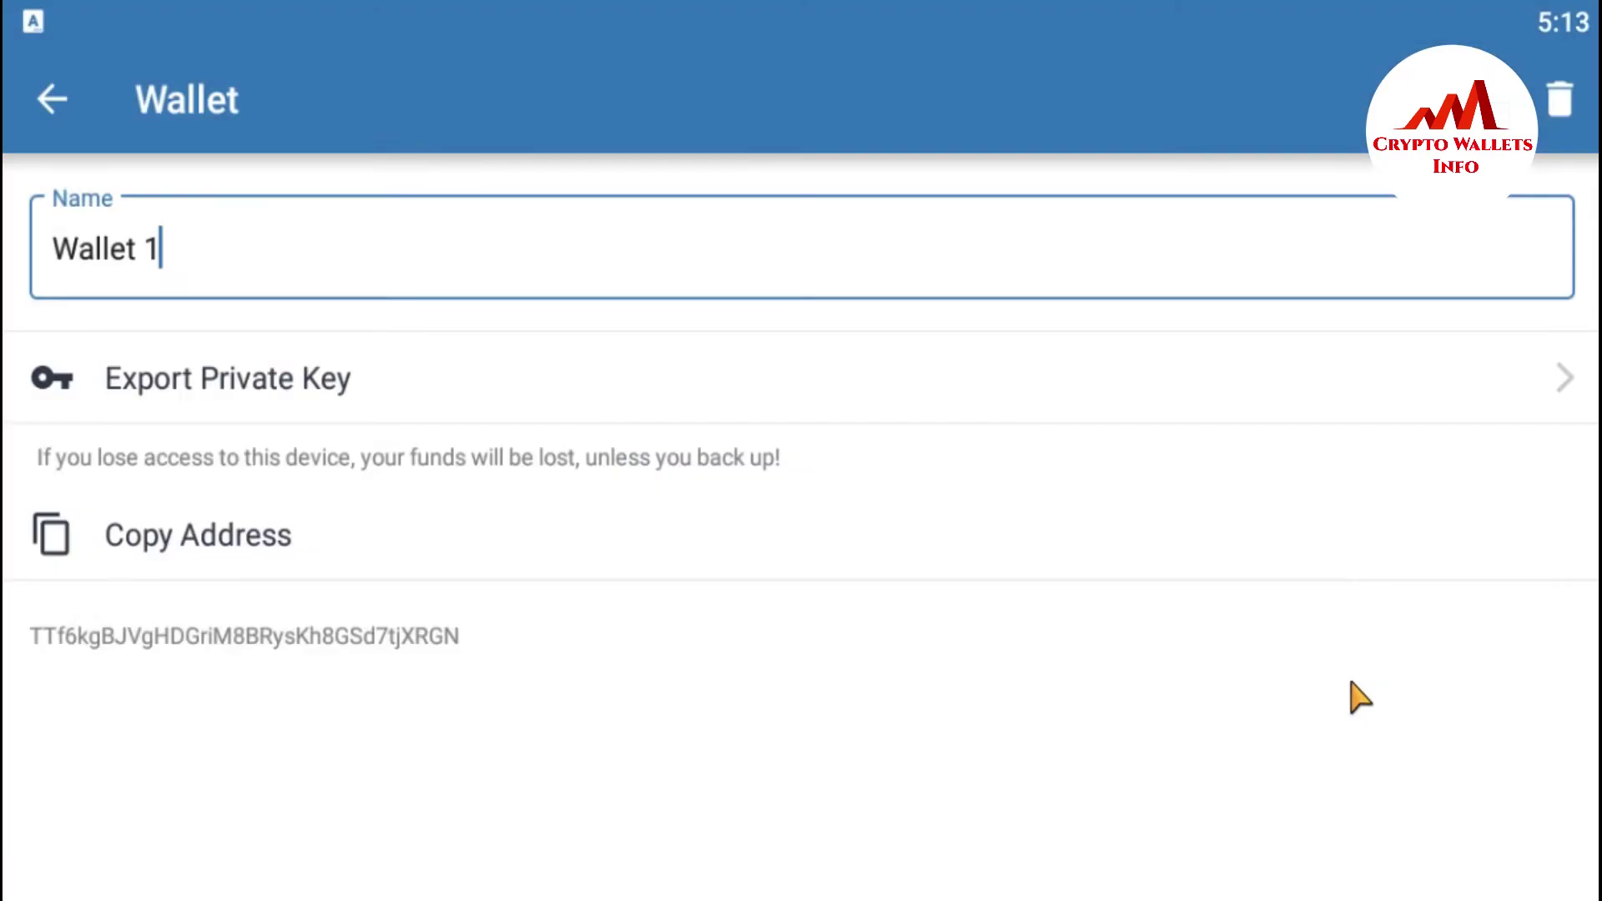
Show Wallet 1's private key as a QR code, copy it, and return to details.
left_click(697, 396)
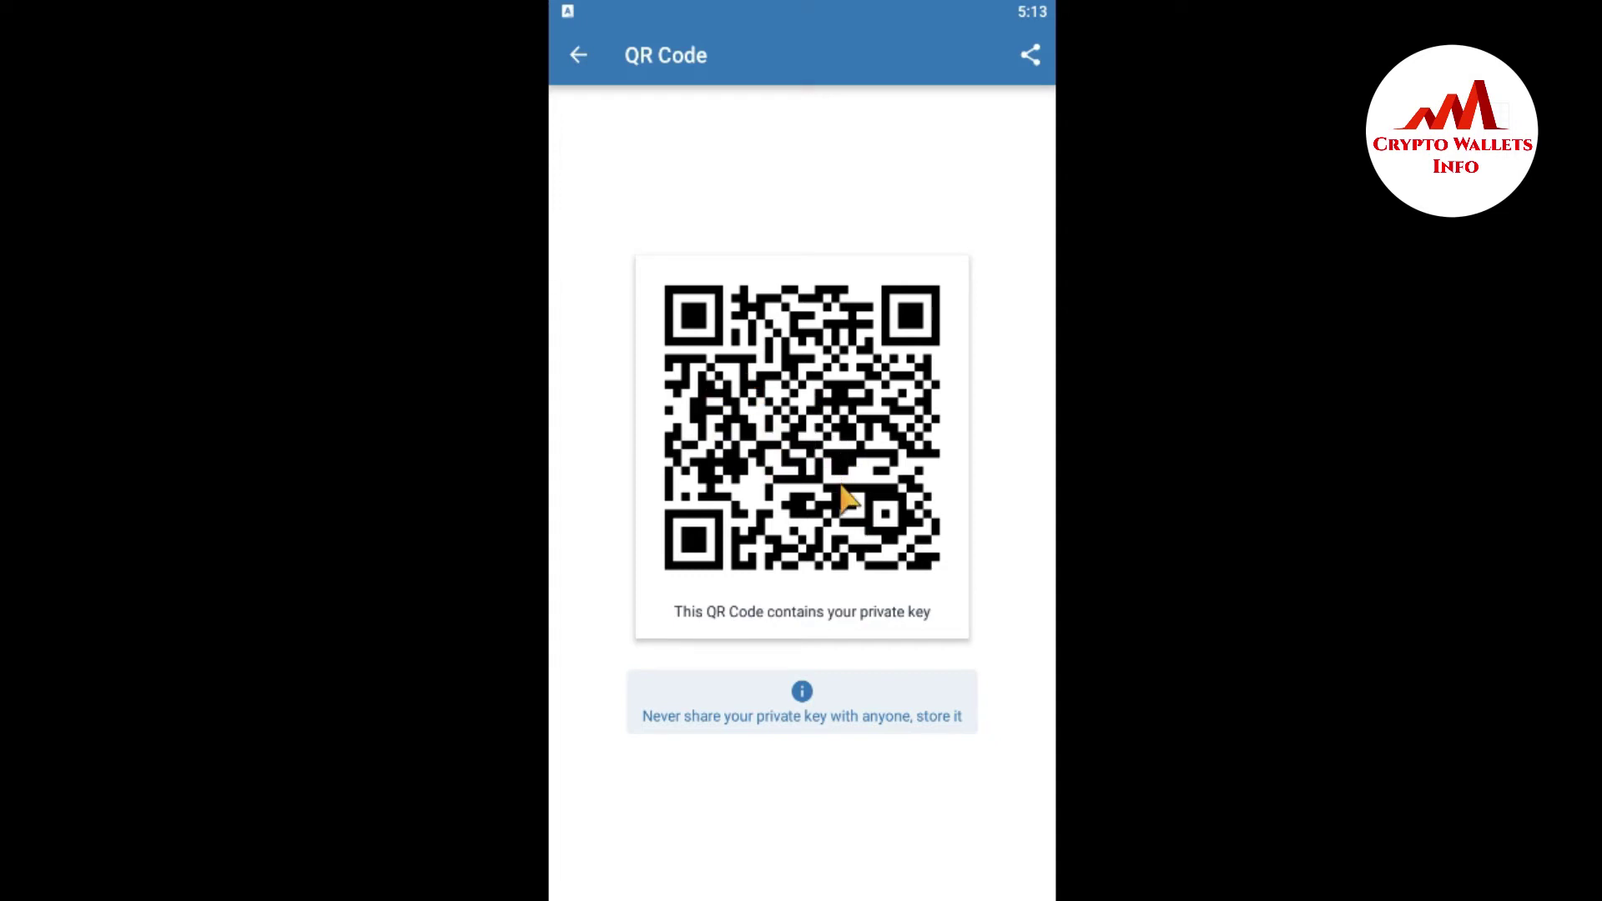
left_click(816, 430)
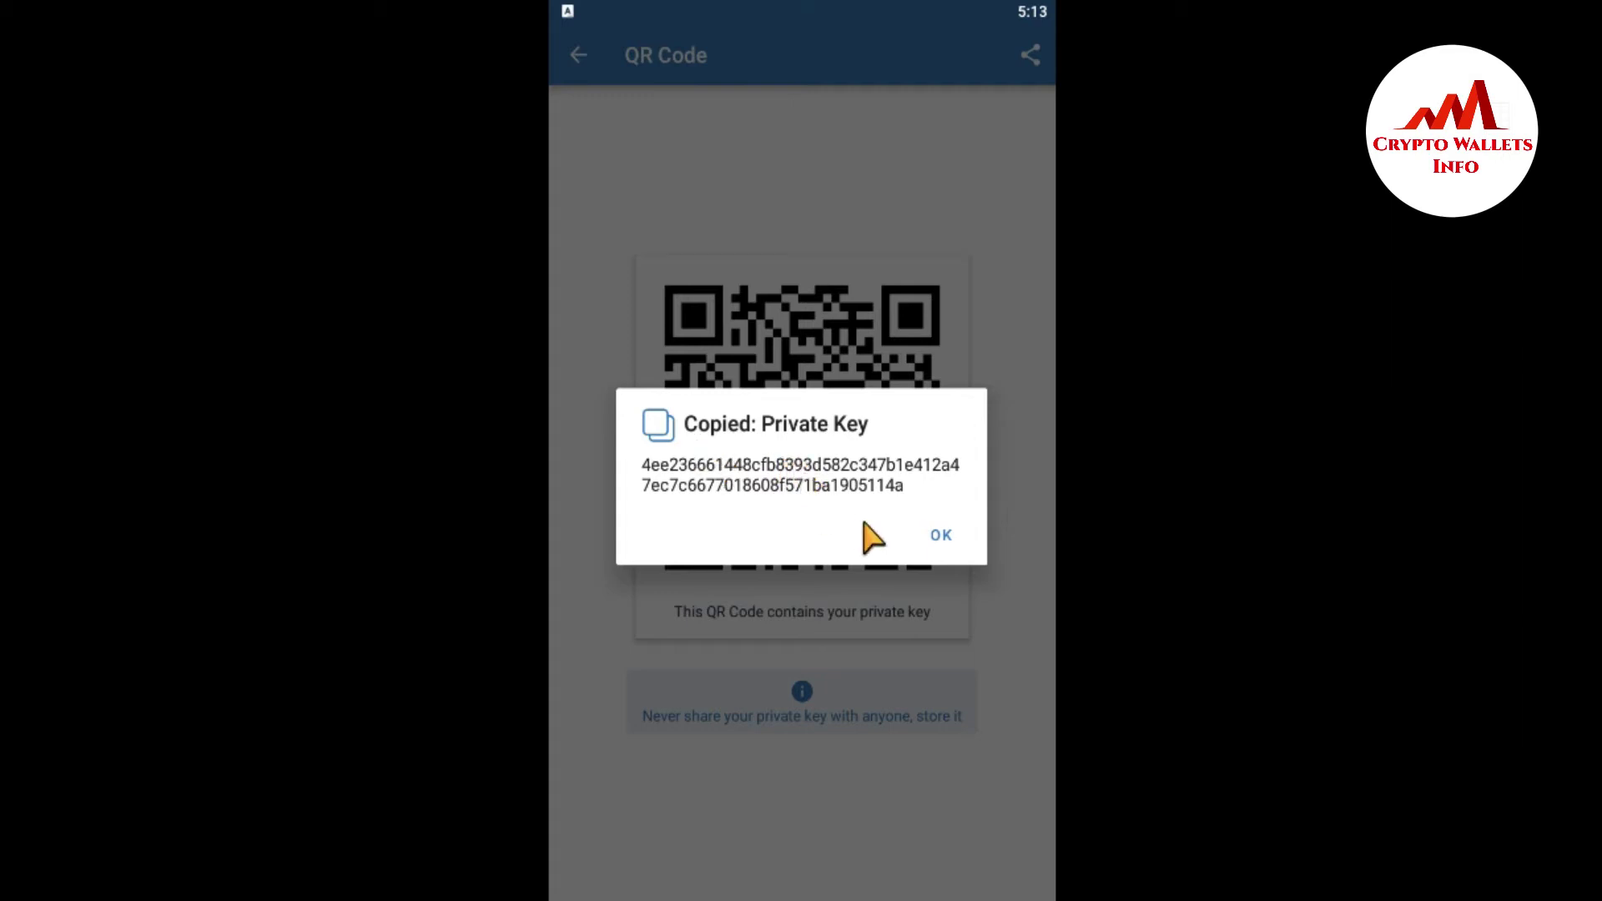
left_click(943, 538)
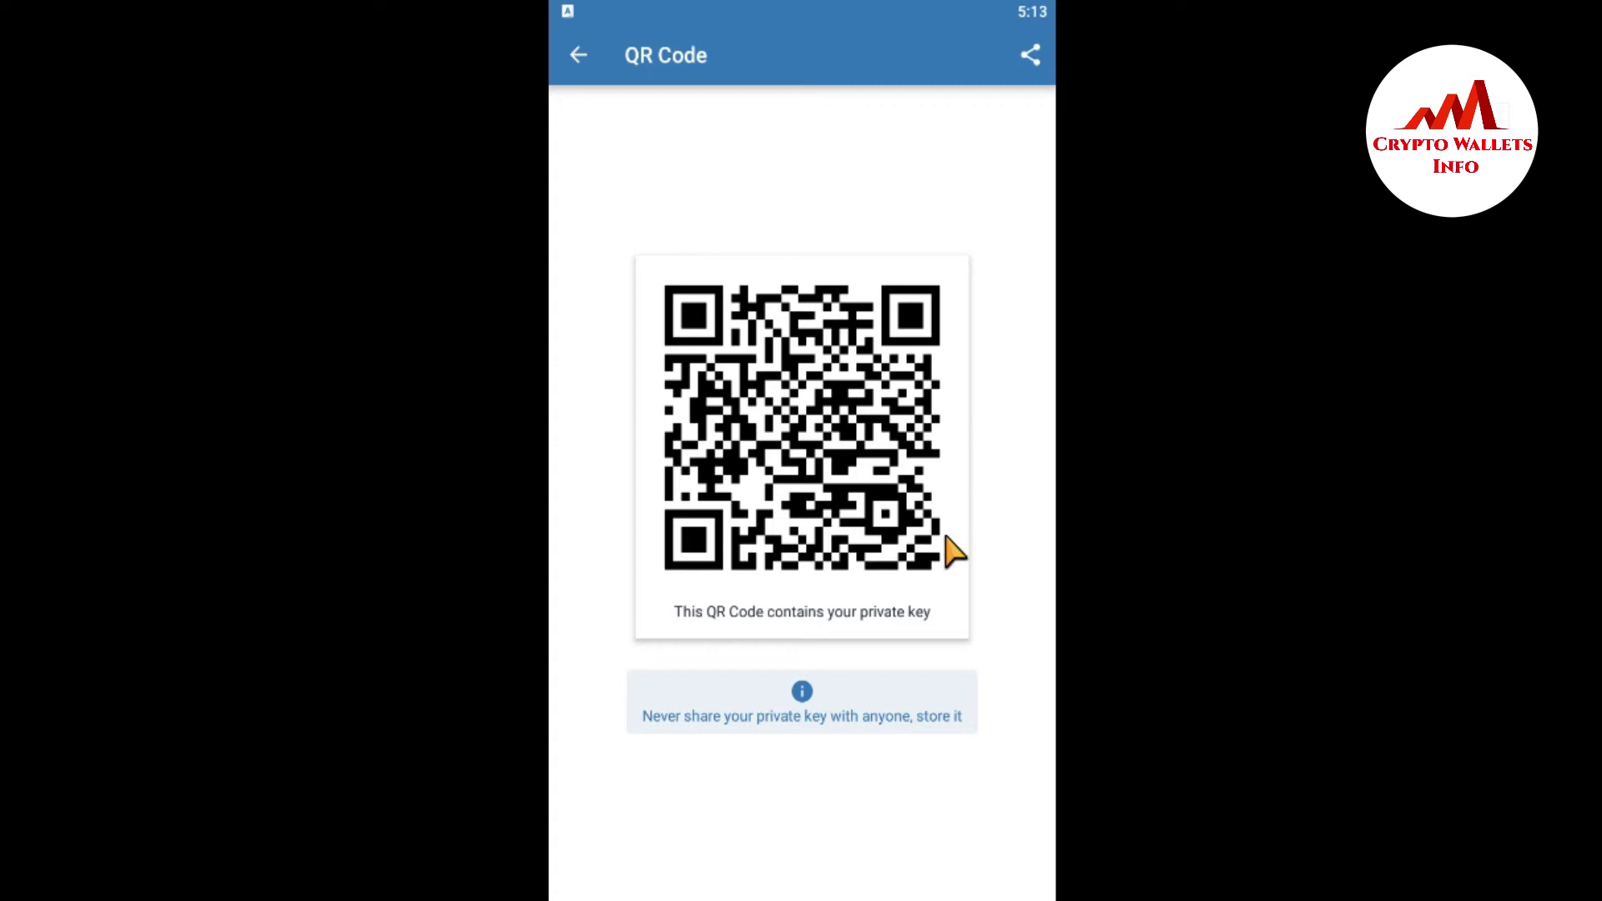
left_click(575, 59)
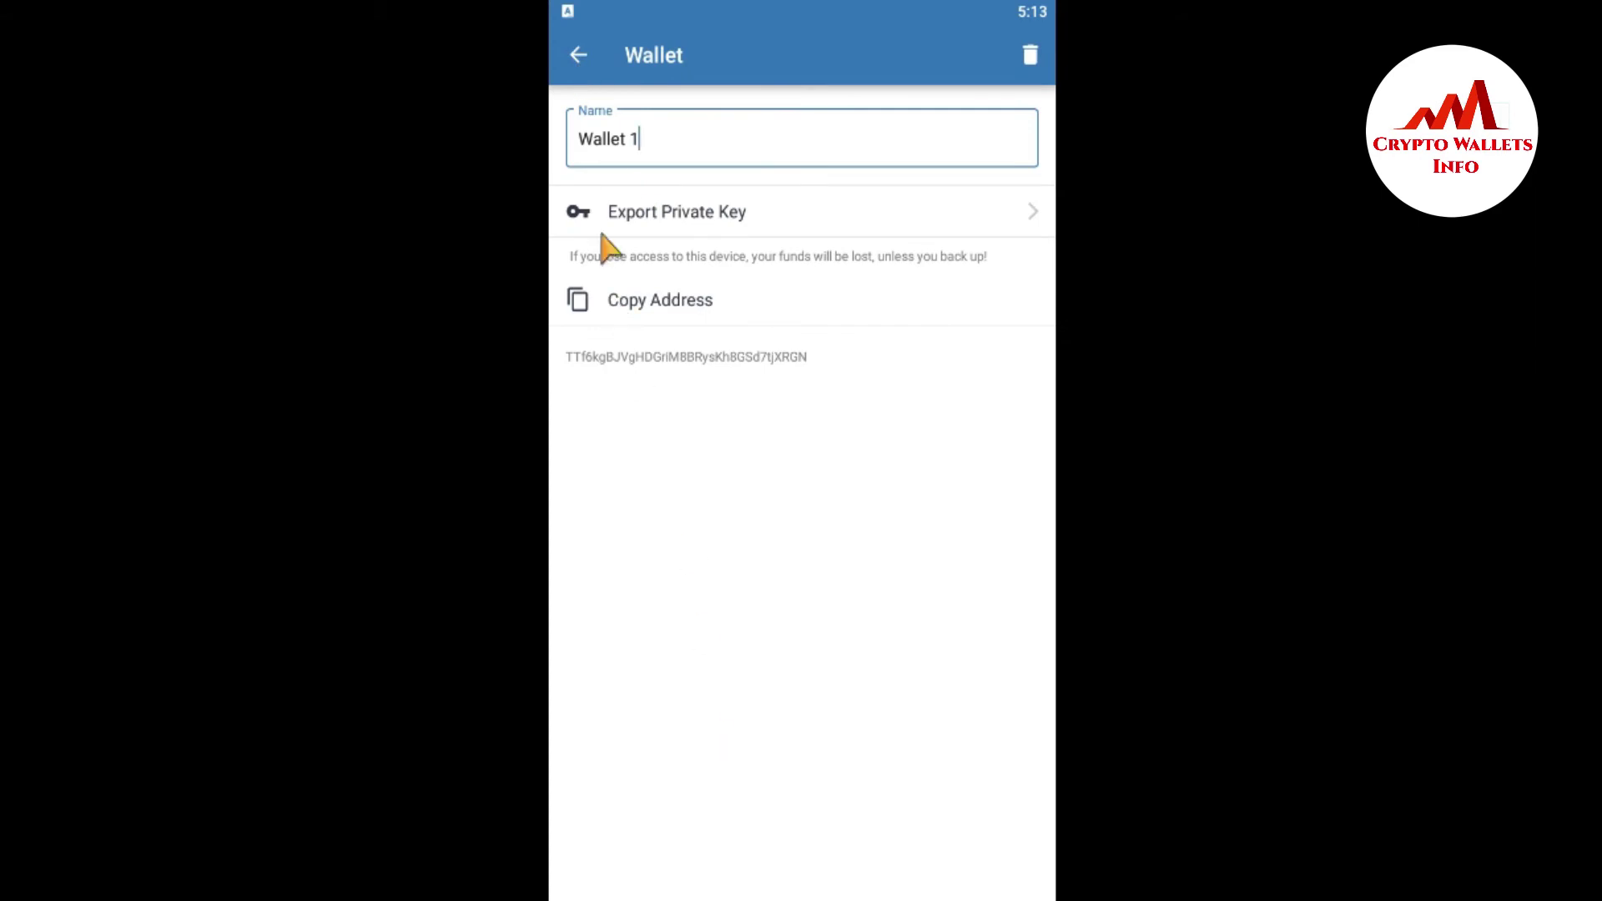
Make Multi-Coin Wallet 2 active and view its Bitcoin page holding 0 BTC.
left_click(571, 57)
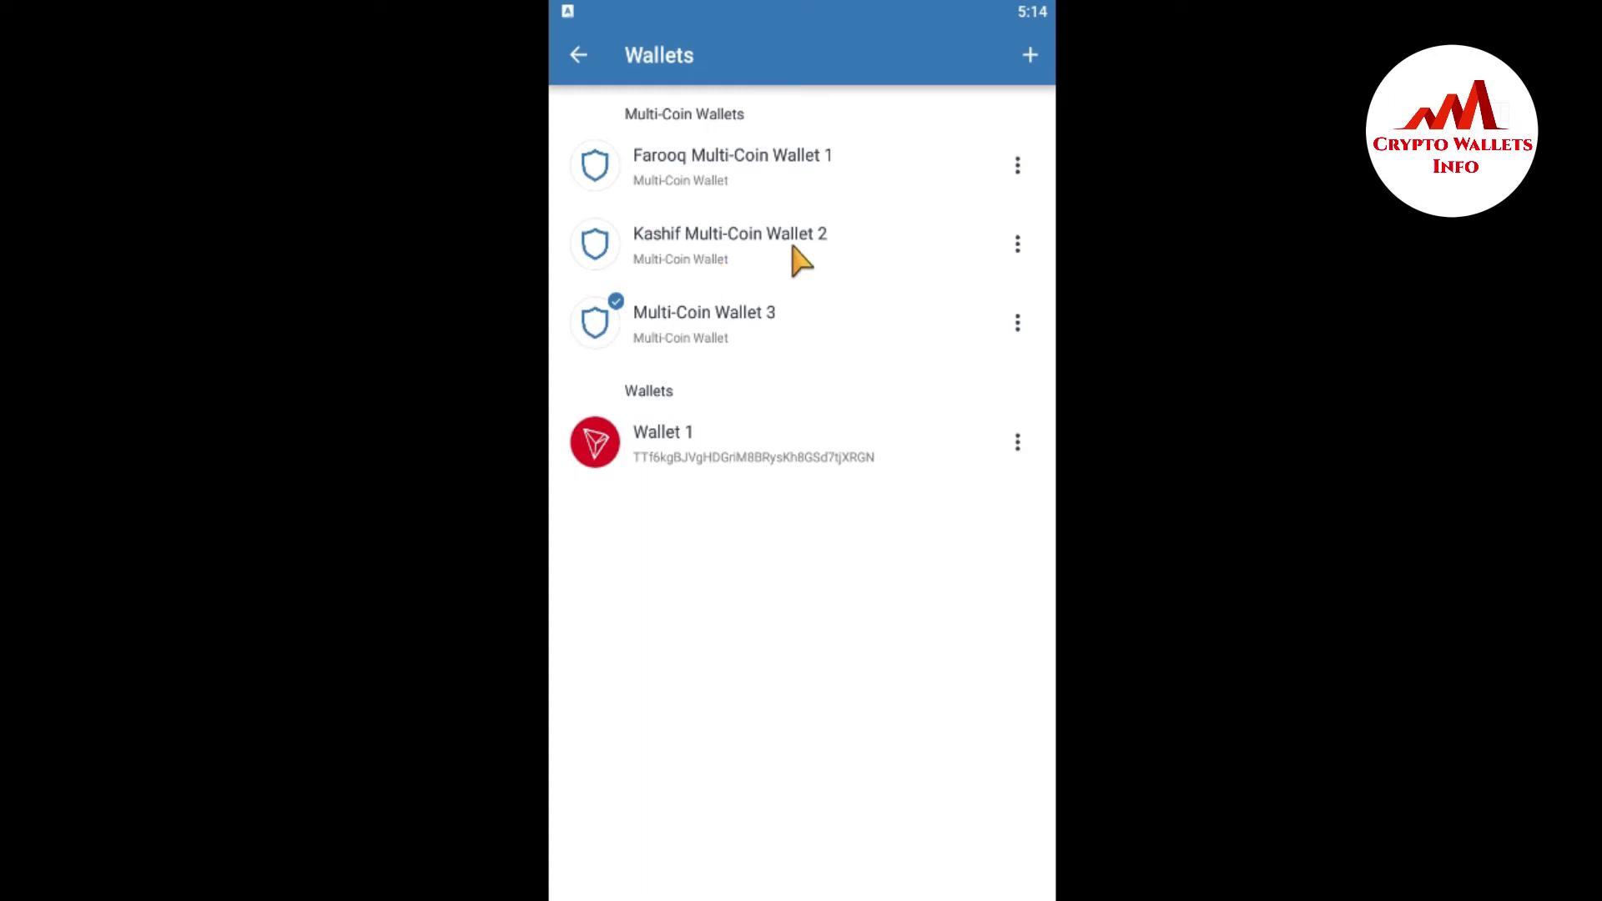
left_click(734, 246)
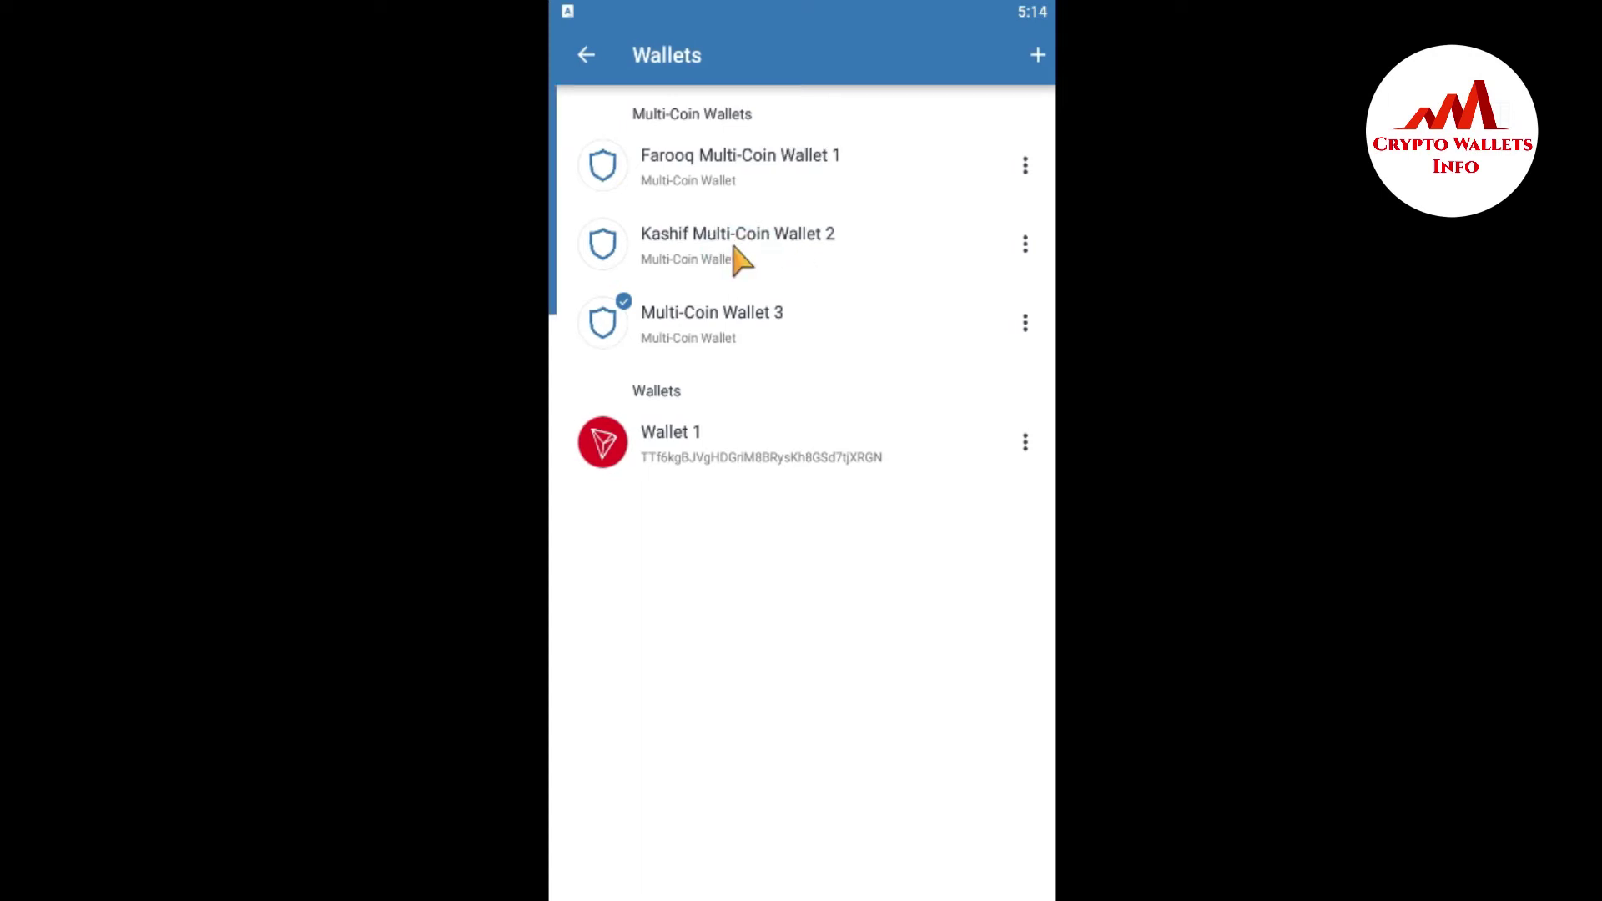
left_click(734, 245)
left_click(576, 74)
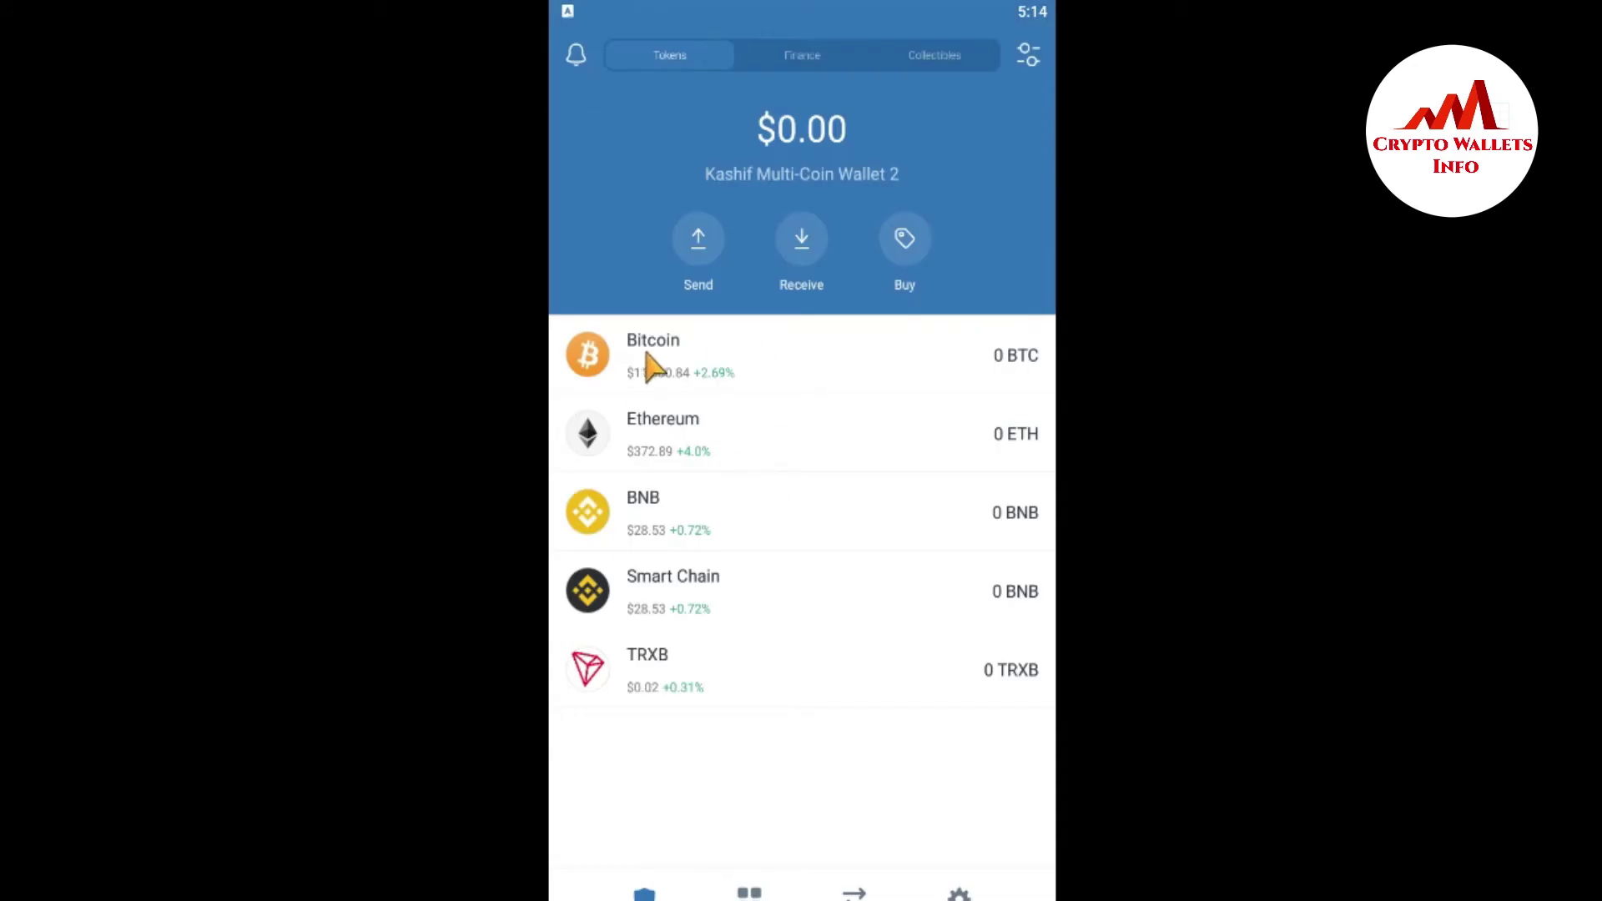
left_click(910, 369)
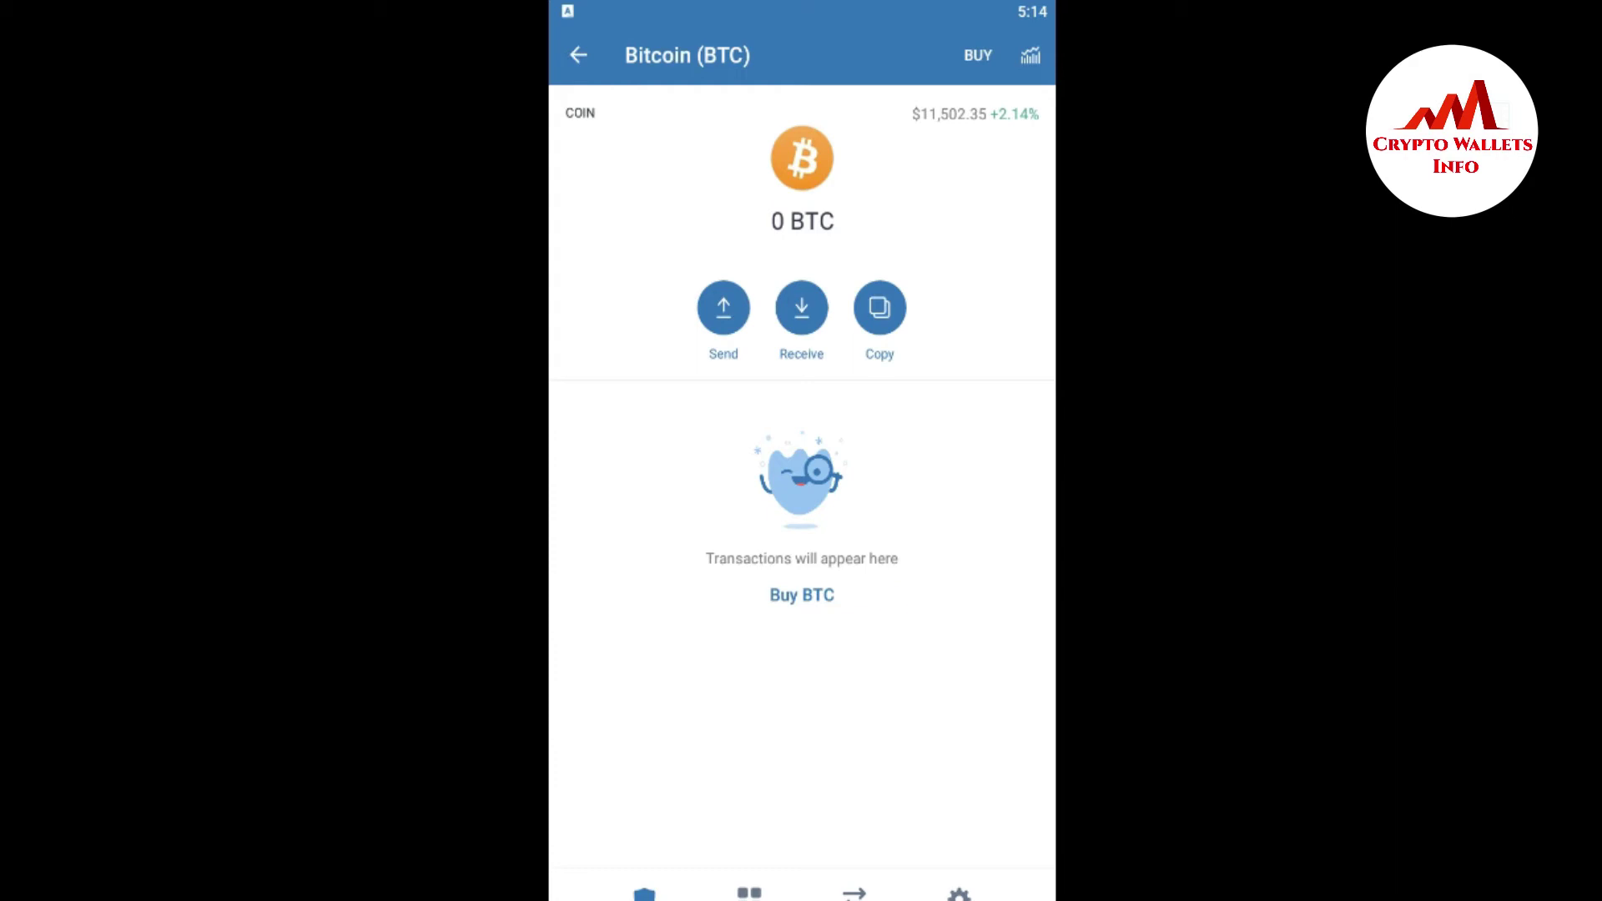
From Settings > Wallets, bring up Multi-Coin Wallet 2's details via its three-dot menu.
left_click(957, 893)
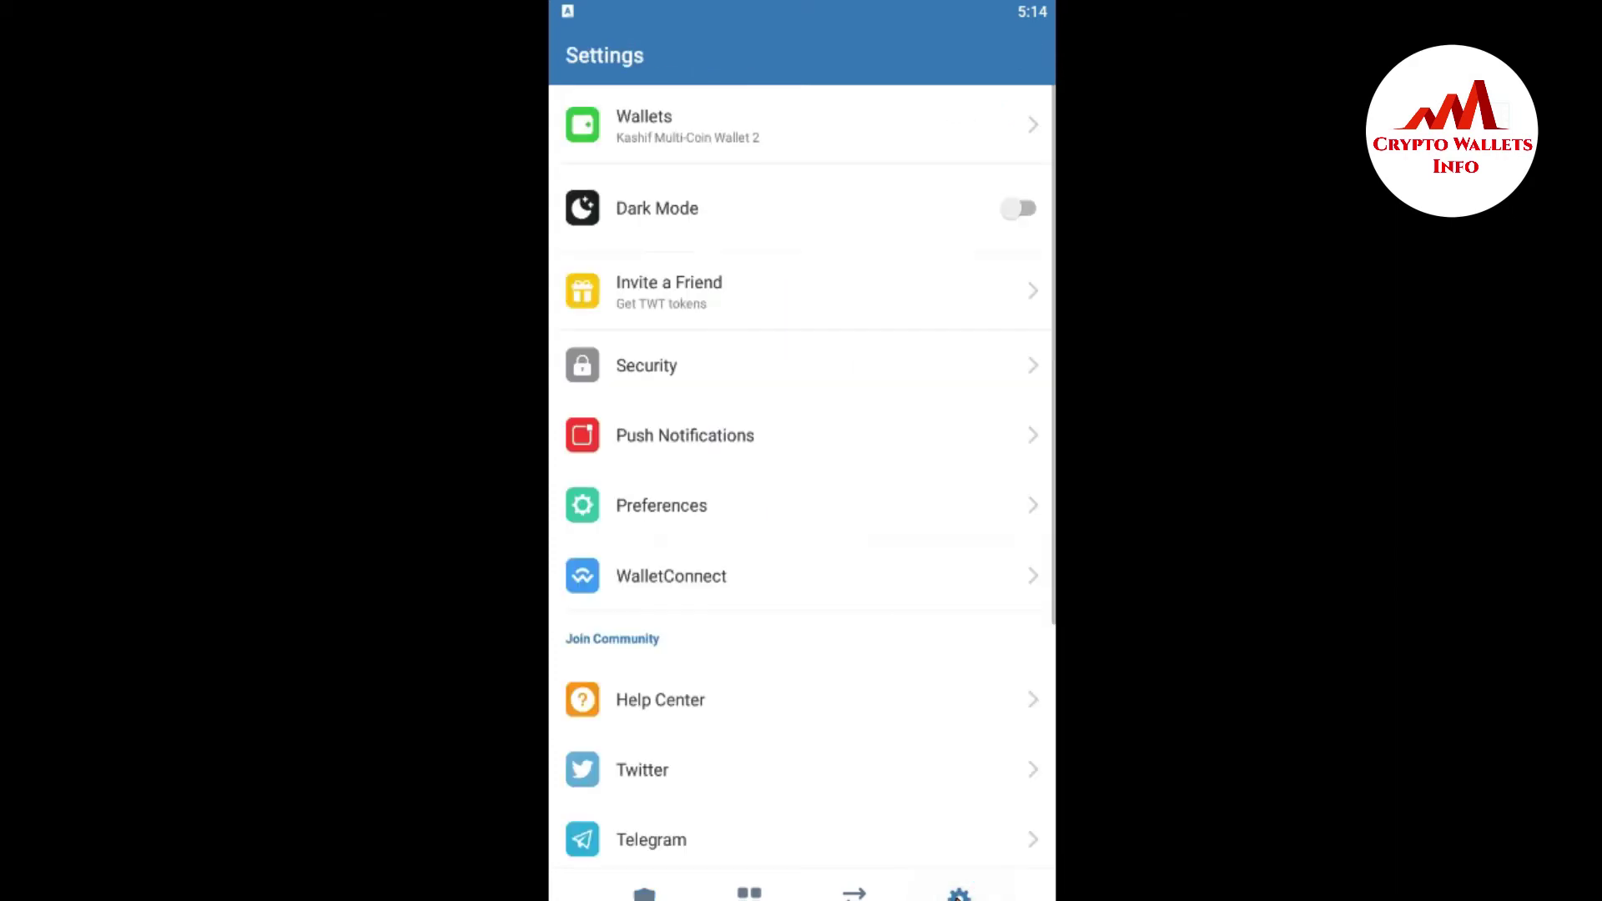
left_click(924, 142)
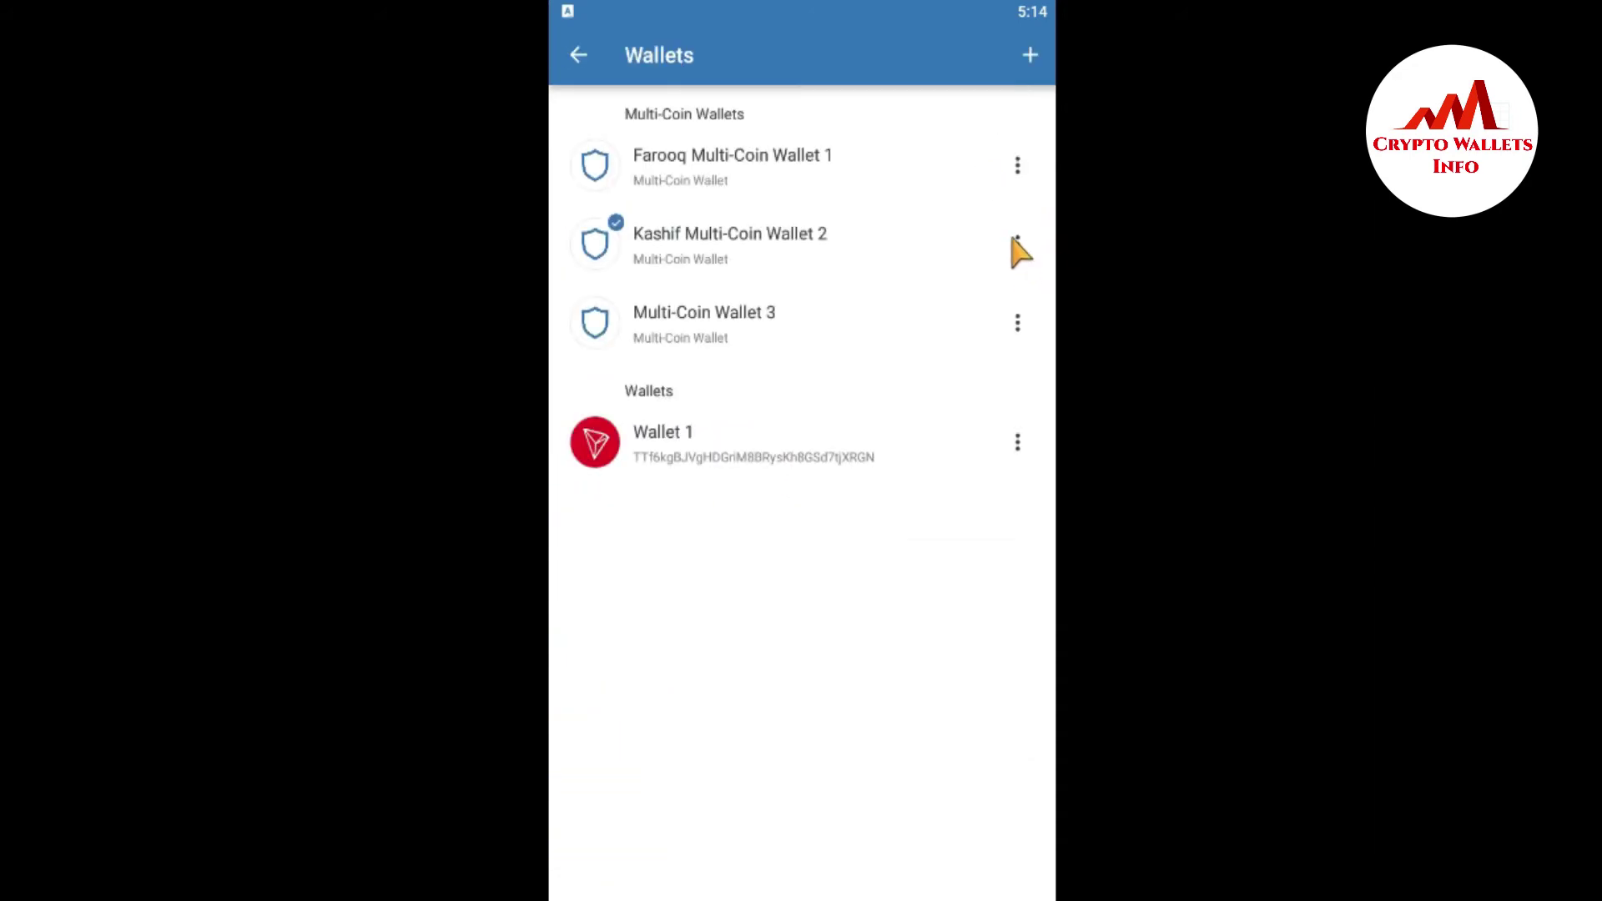
left_click(1016, 244)
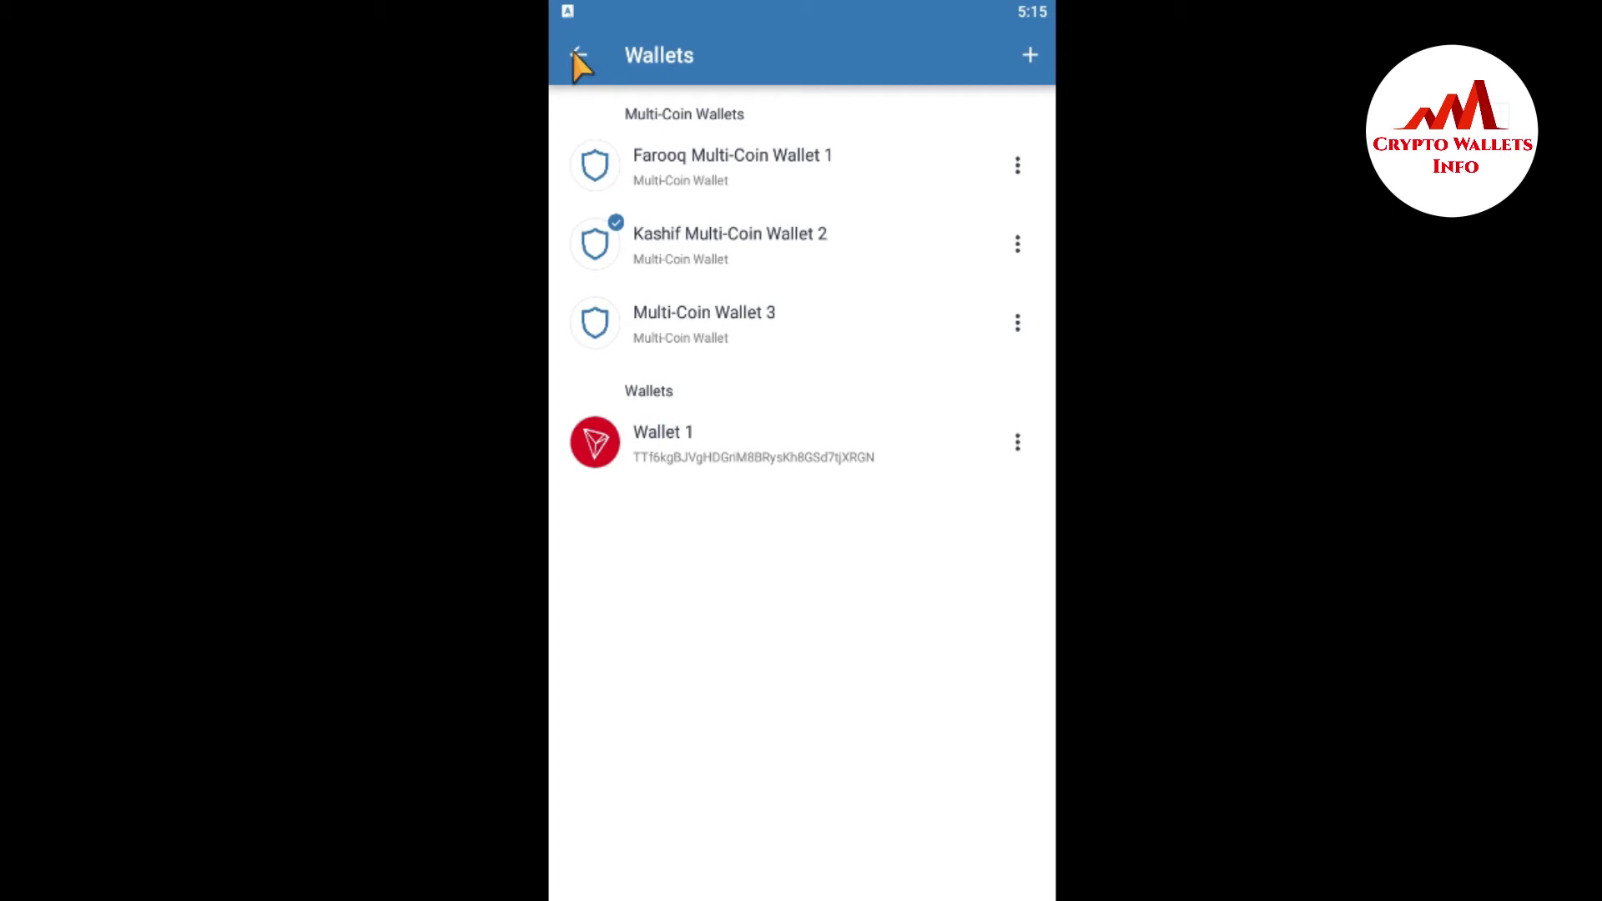
Select all twelve recovery words in the Notepad Backup File, then minimize Notepad.
key("alt+Tab")
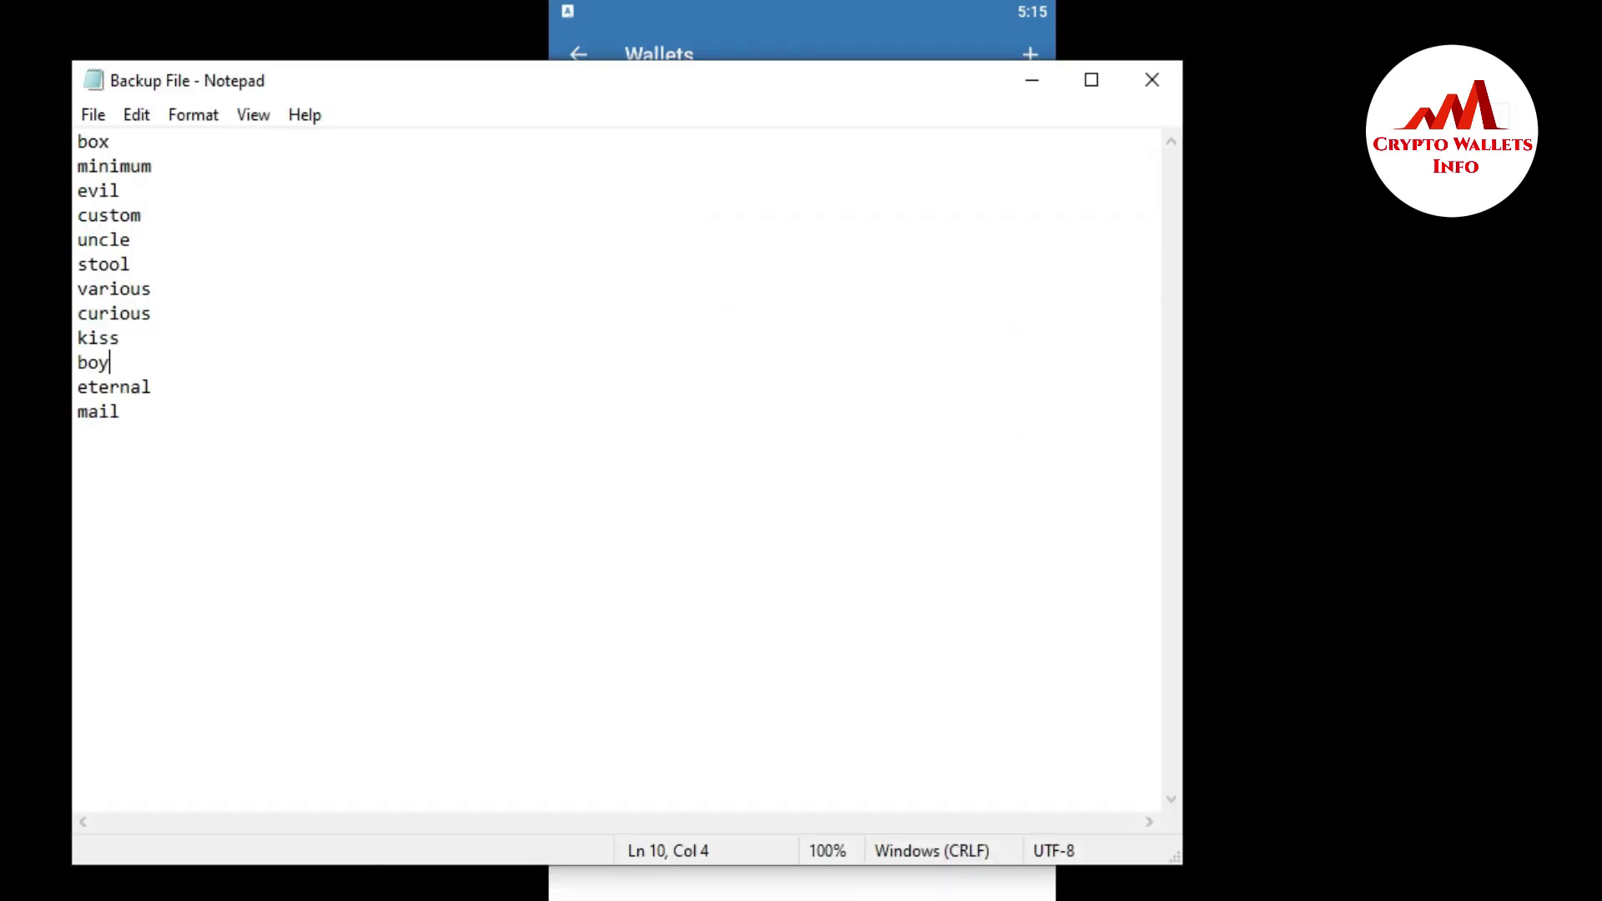
left_click_drag(127, 417, 79, 140)
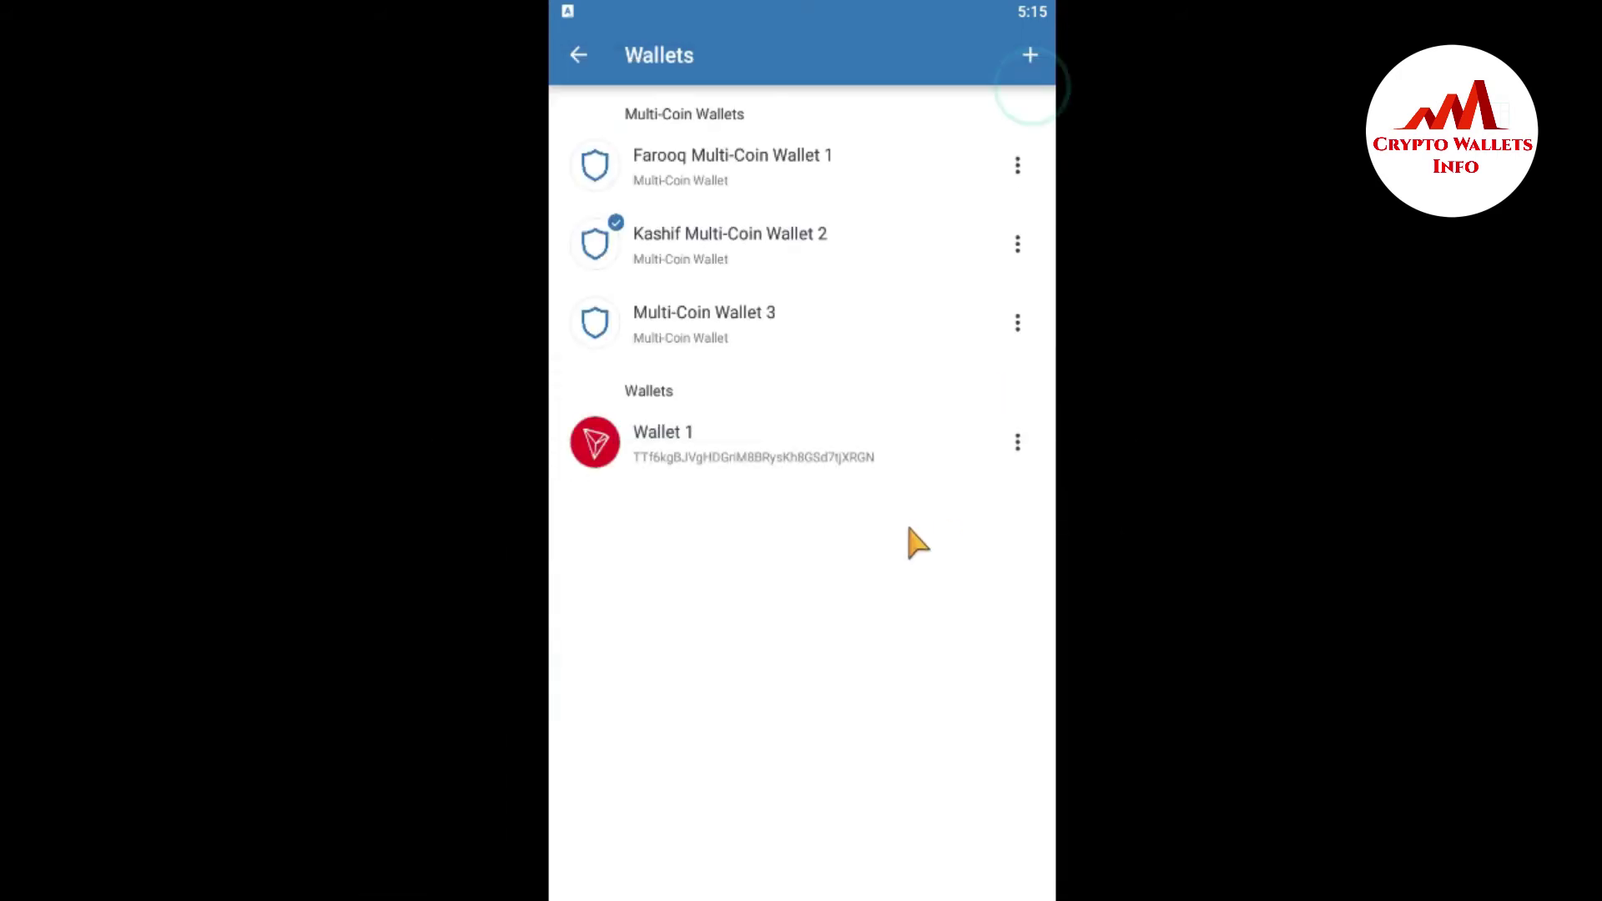
left_click(1032, 84)
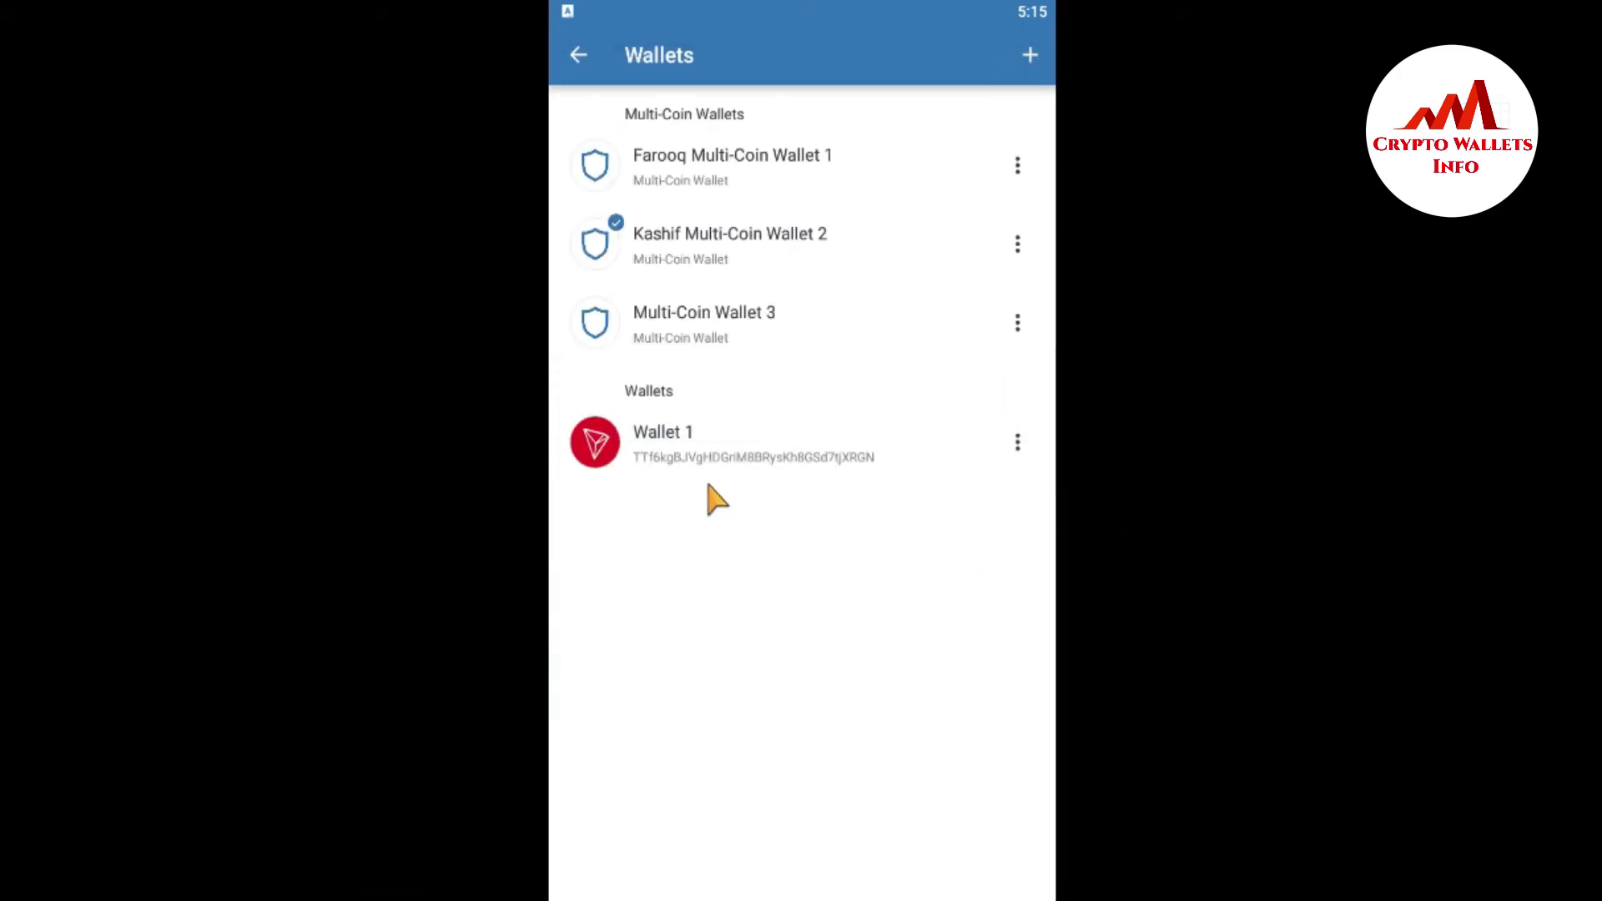
Start adding an existing wallet and pick VeChain from the coin list.
left_click(1030, 58)
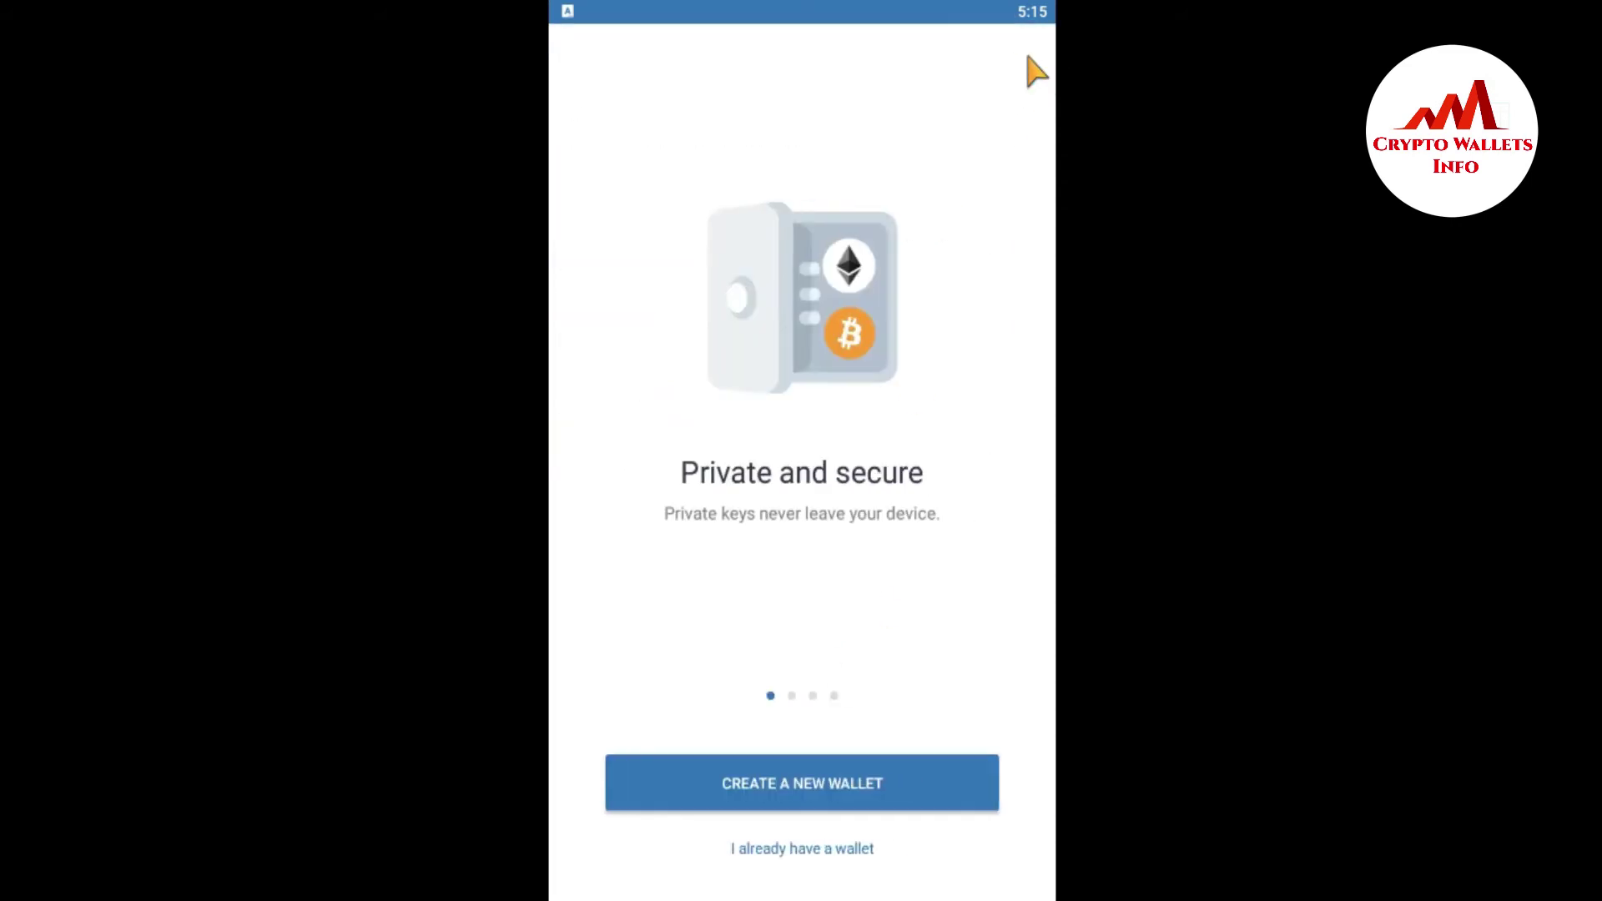
left_click(761, 851)
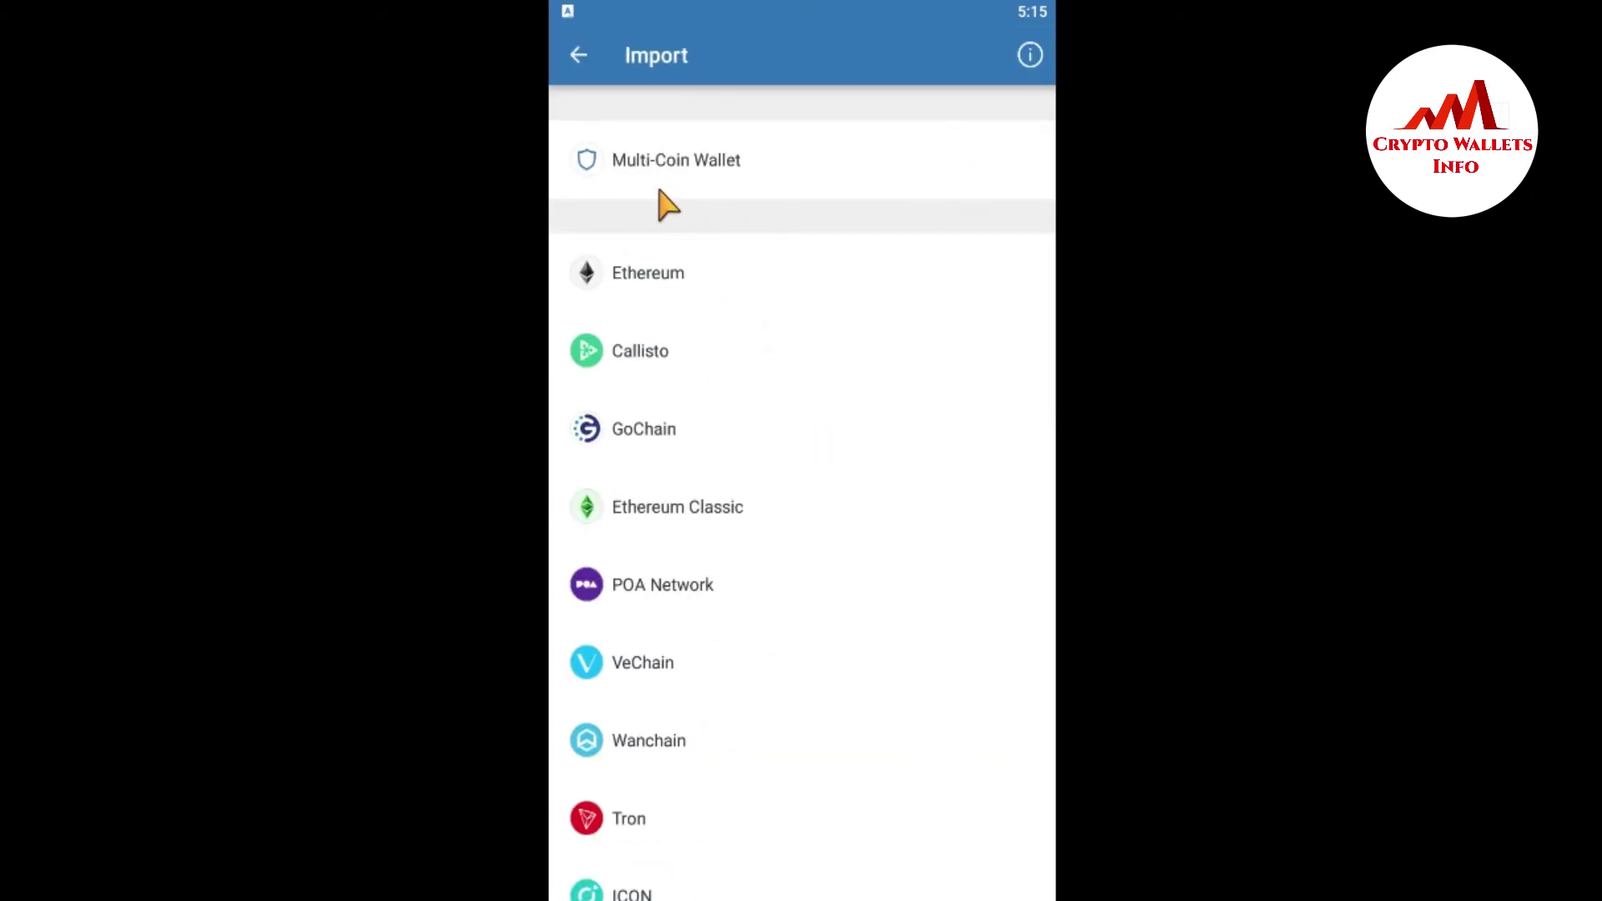
scroll(667, 204, "up", 1)
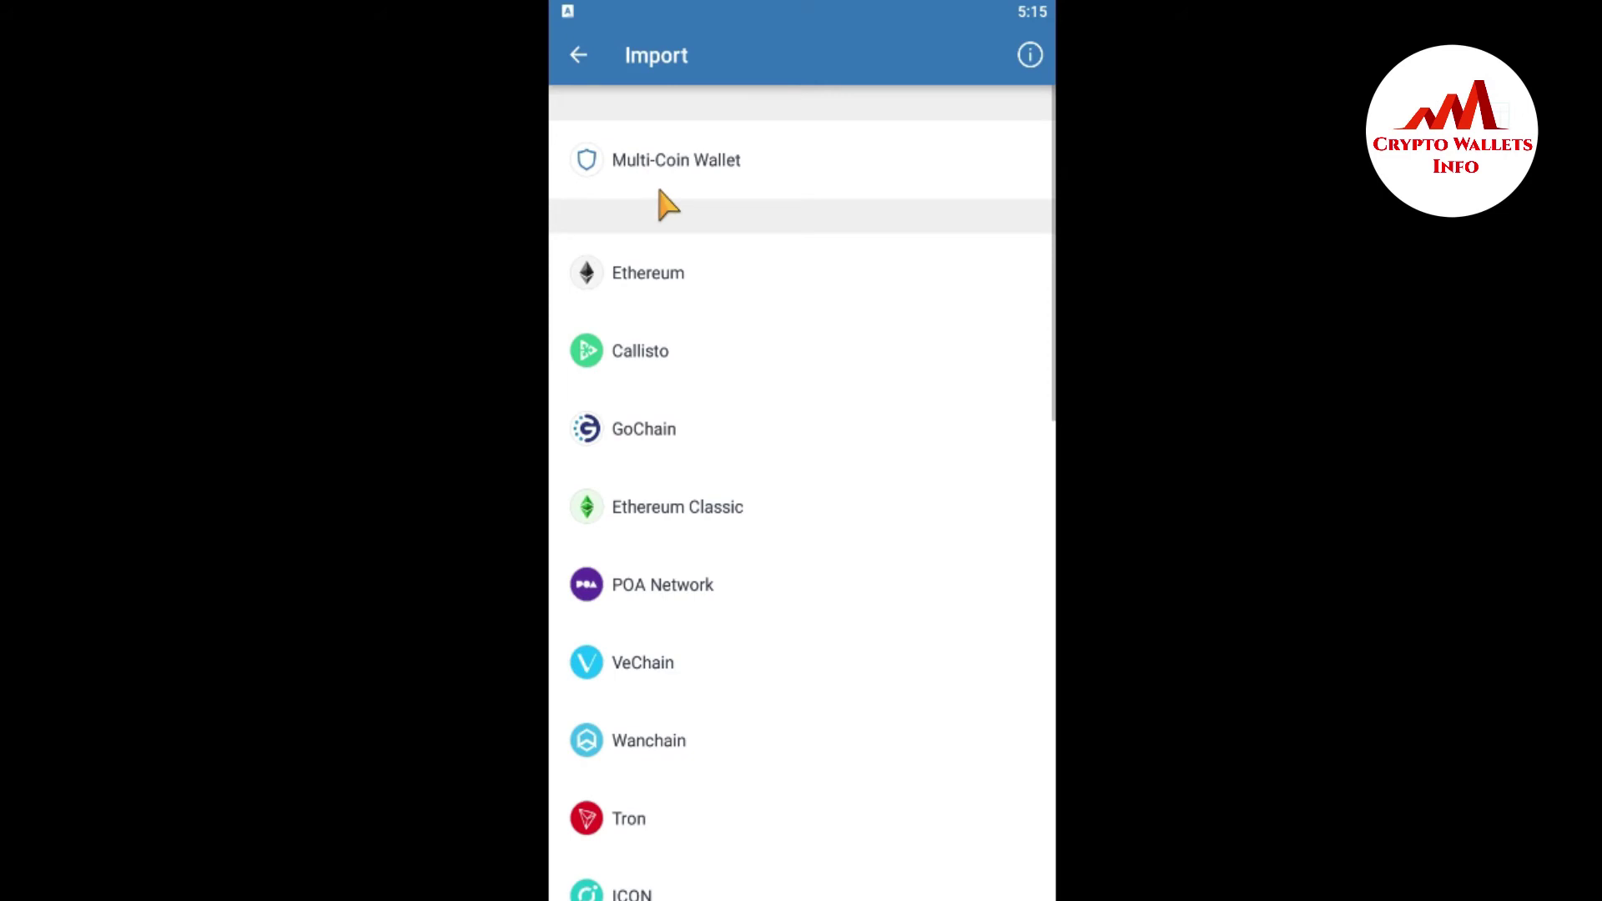
scroll(660, 192, "down", 7)
scroll(659, 192, "down", 6)
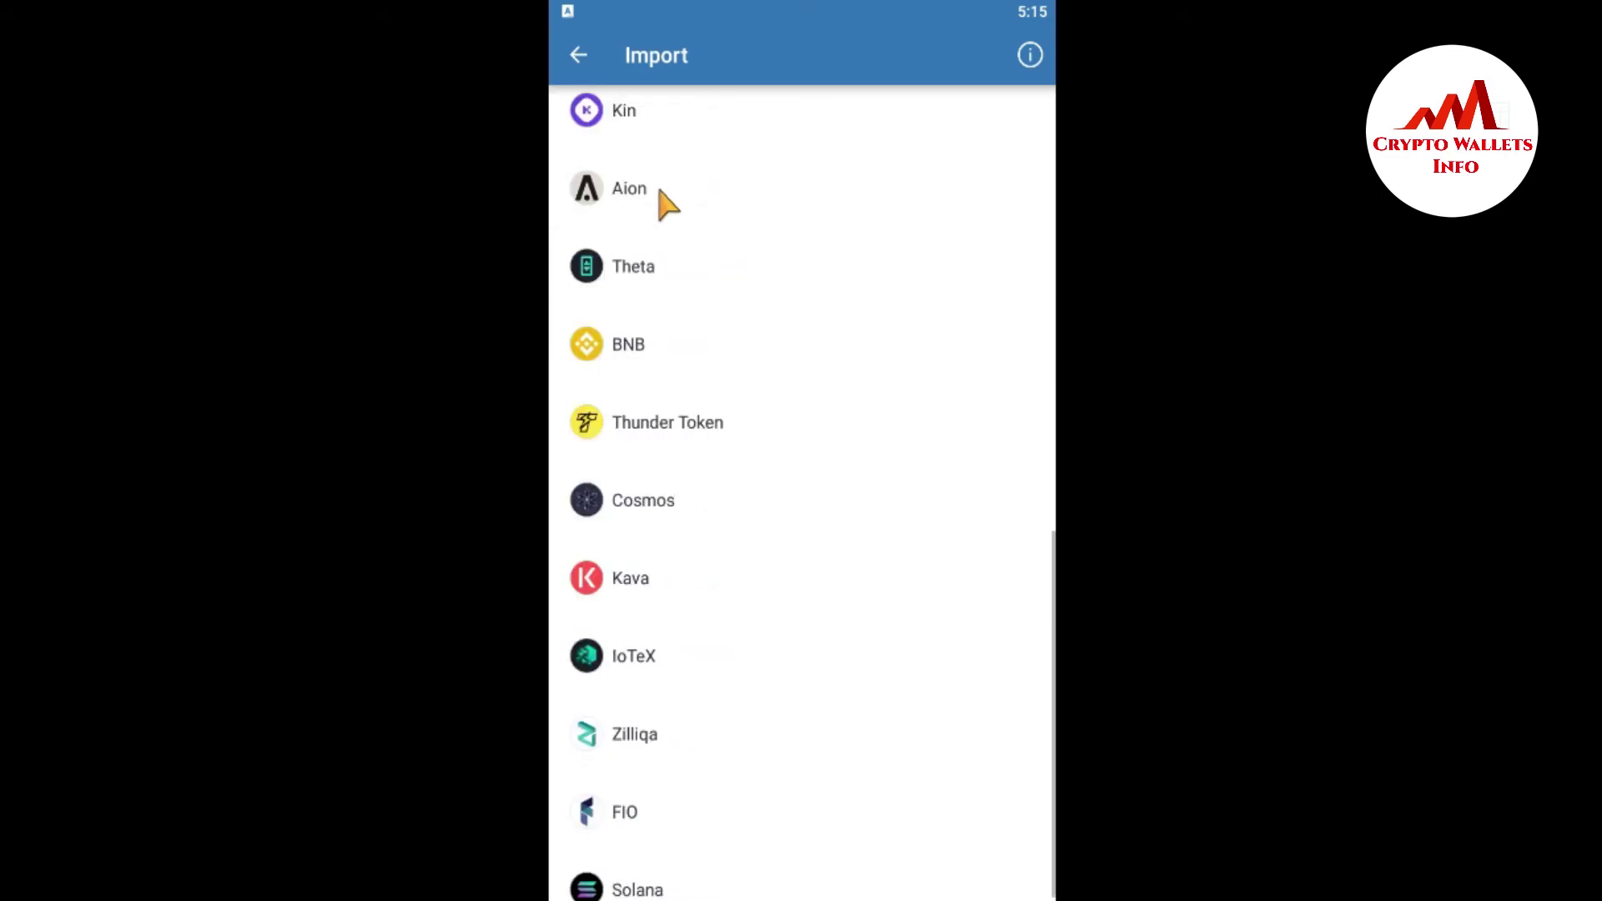
scroll(667, 204, "up", 5)
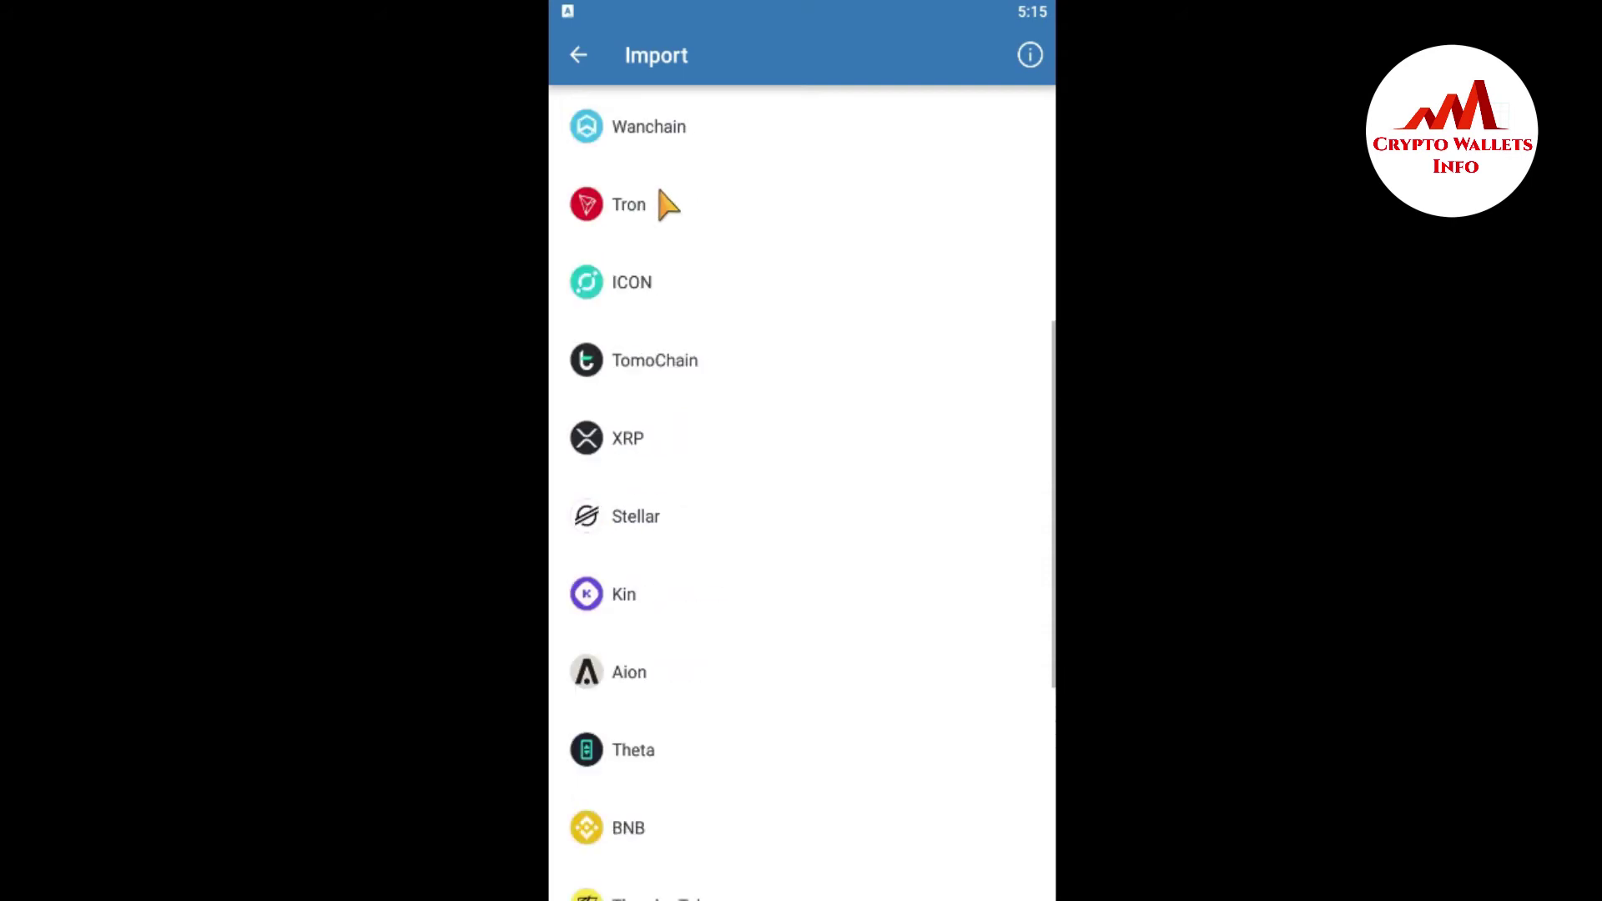
scroll(667, 205, "up", 2)
left_click(637, 222)
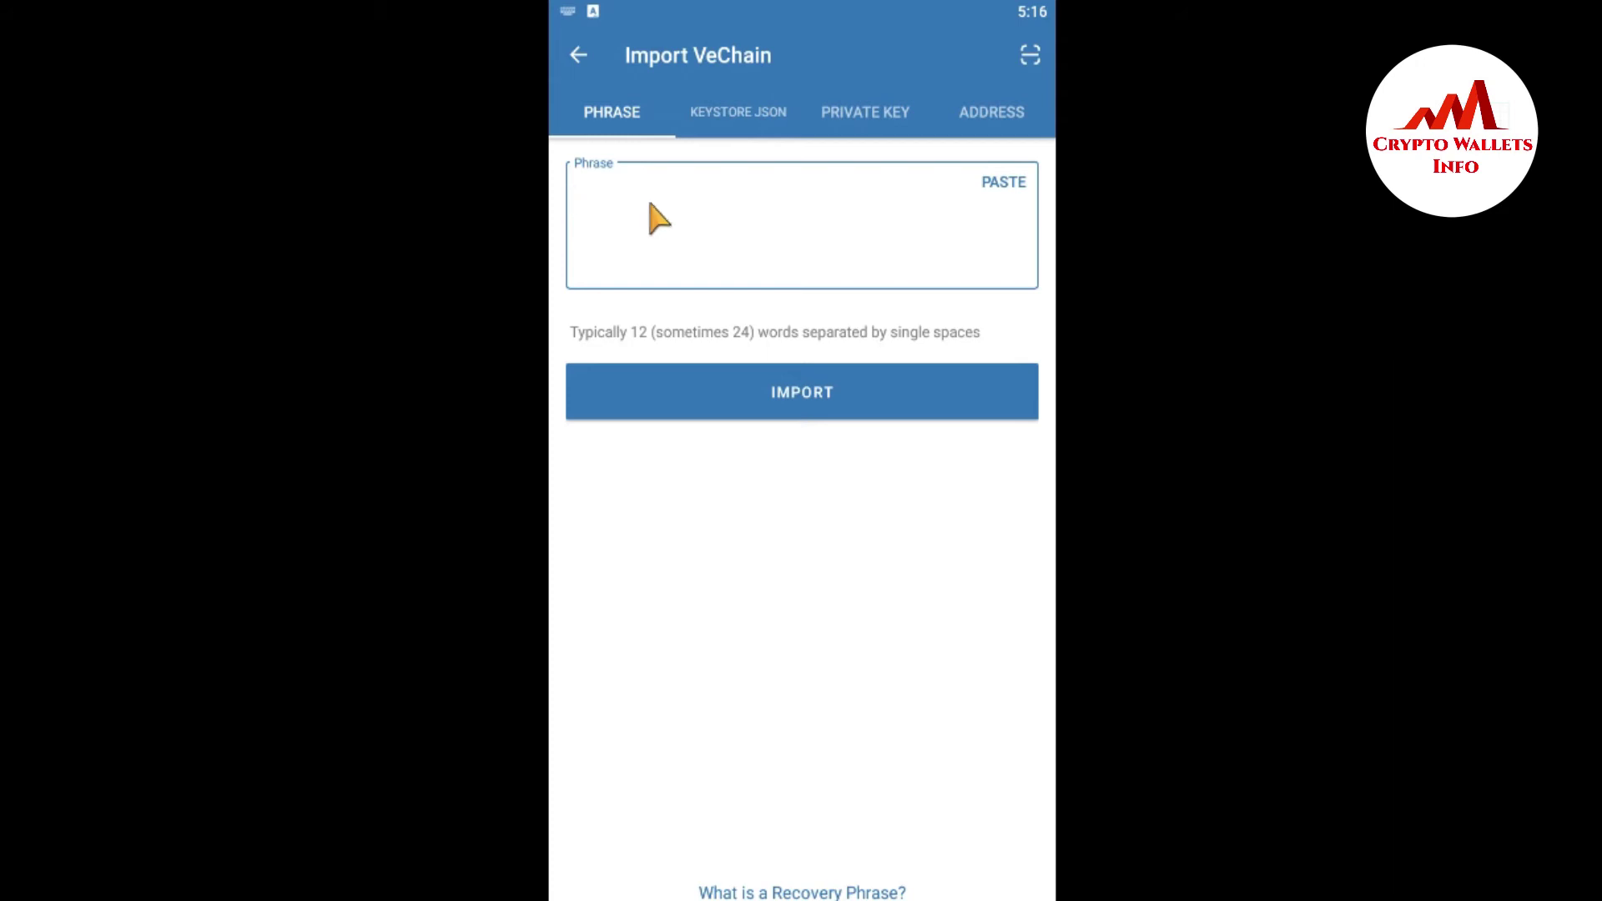
key("ctrl+v")
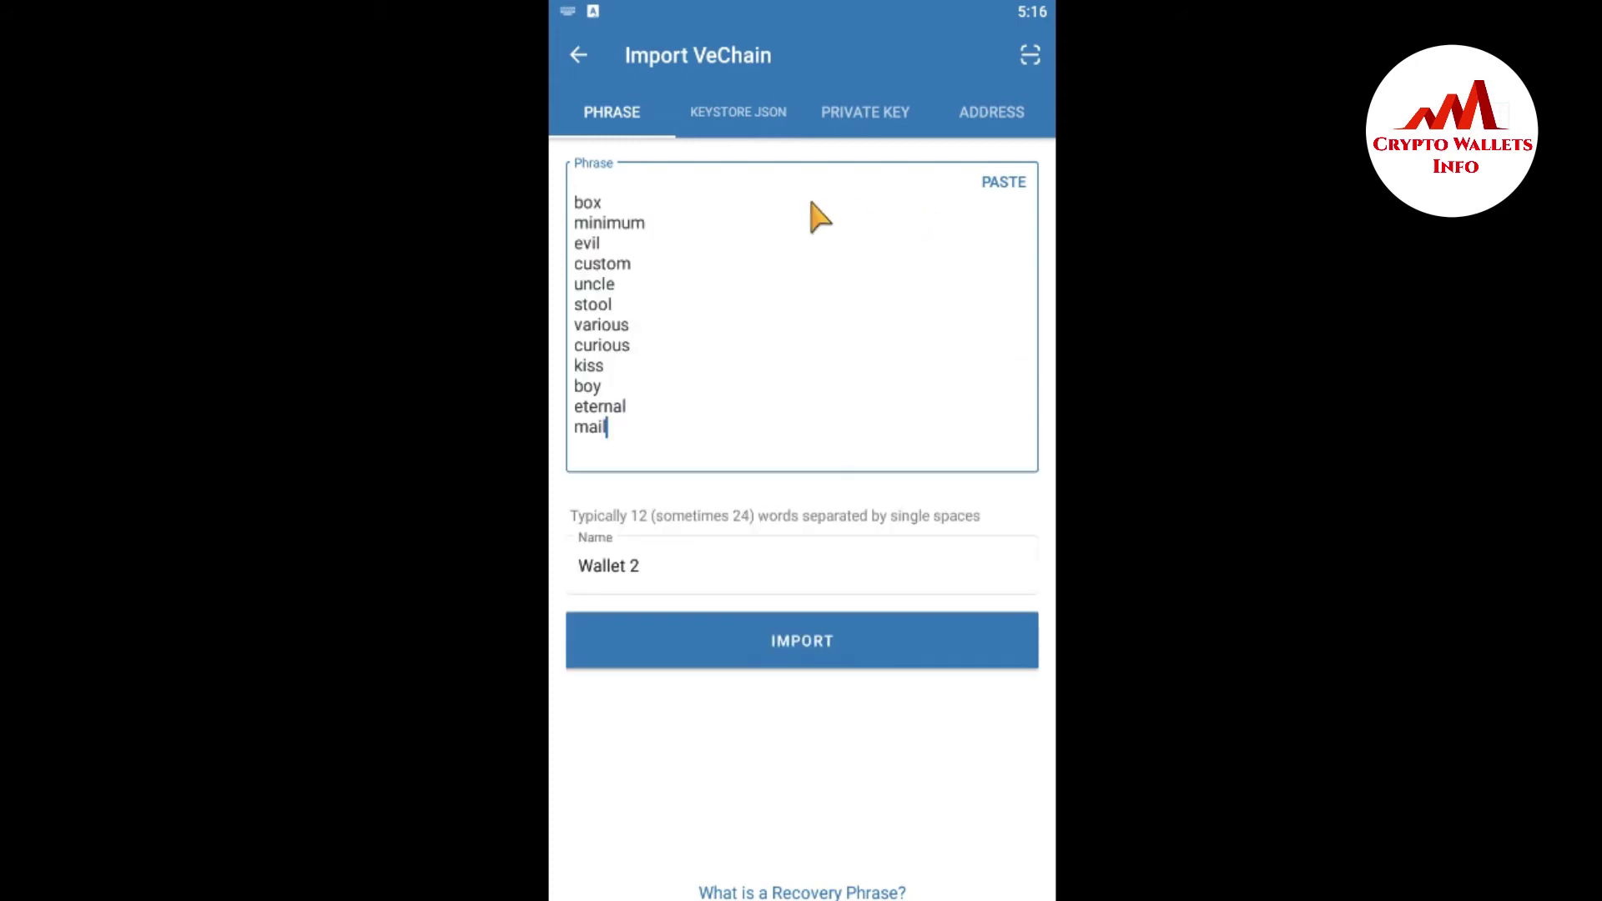
left_click(593, 180)
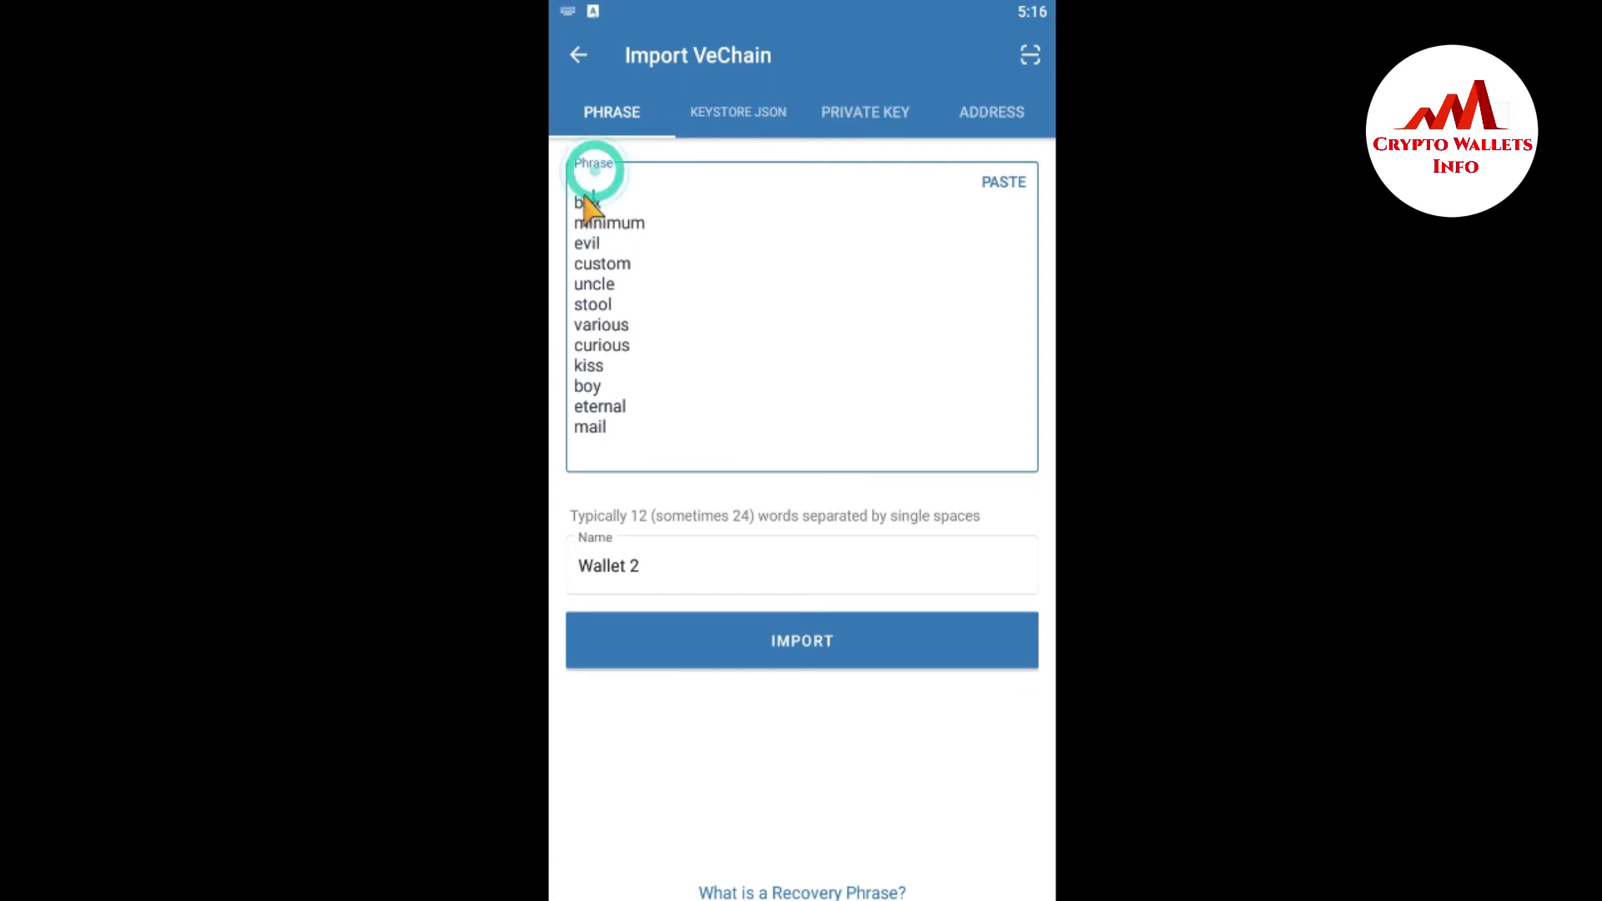
left_click(576, 206)
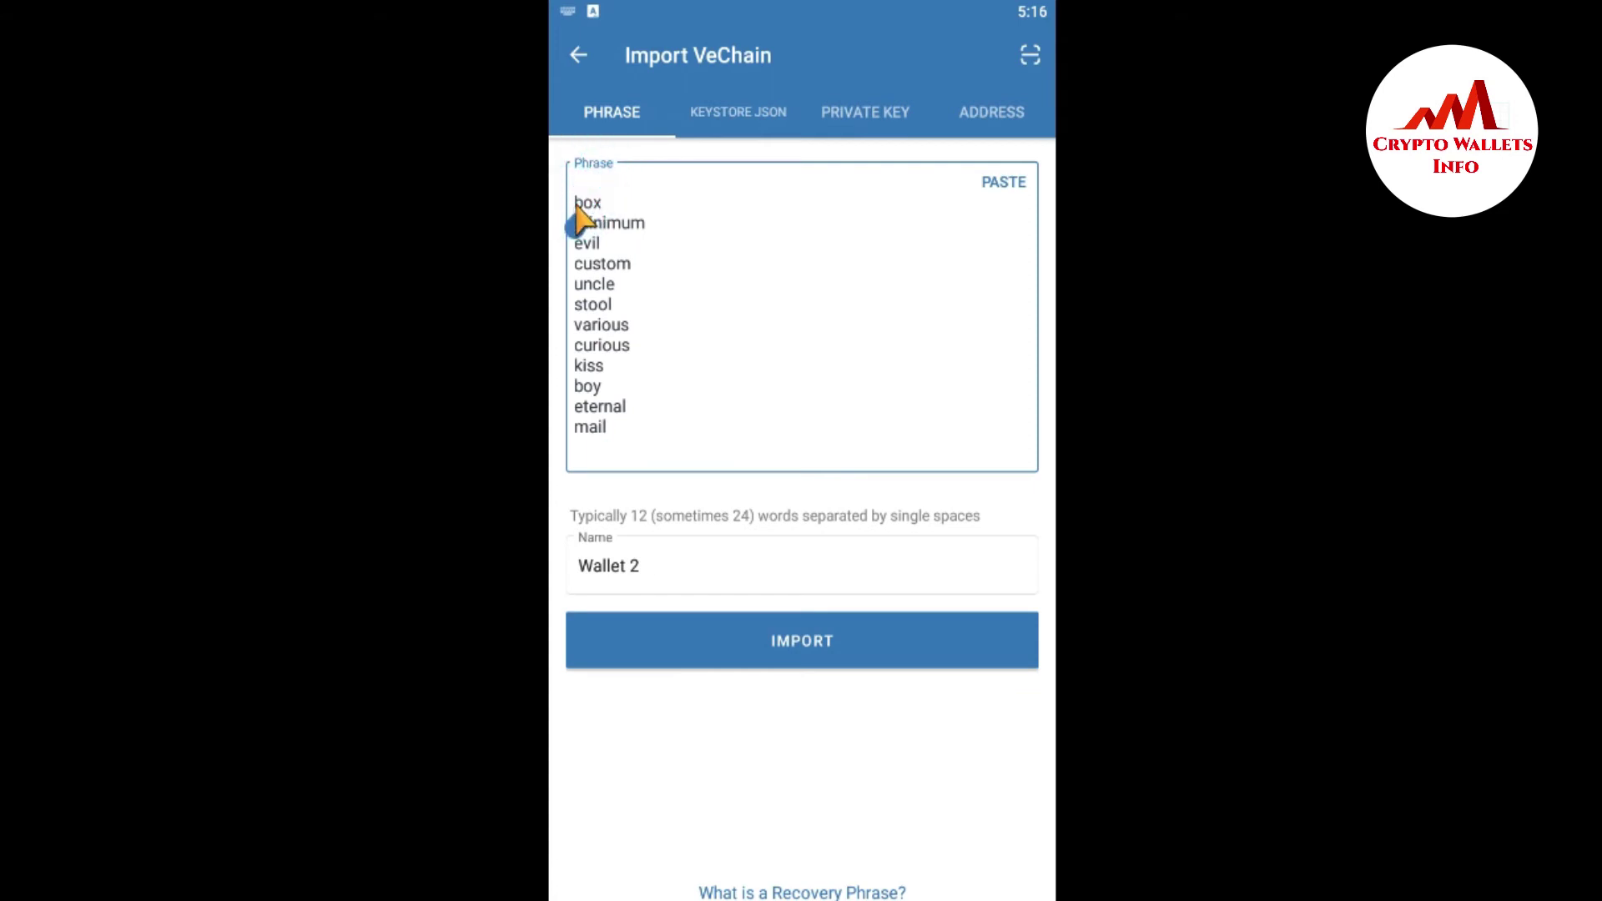
left_click(626, 230)
key("Left")
key("Left")
key("Left")
key("BackSpace")
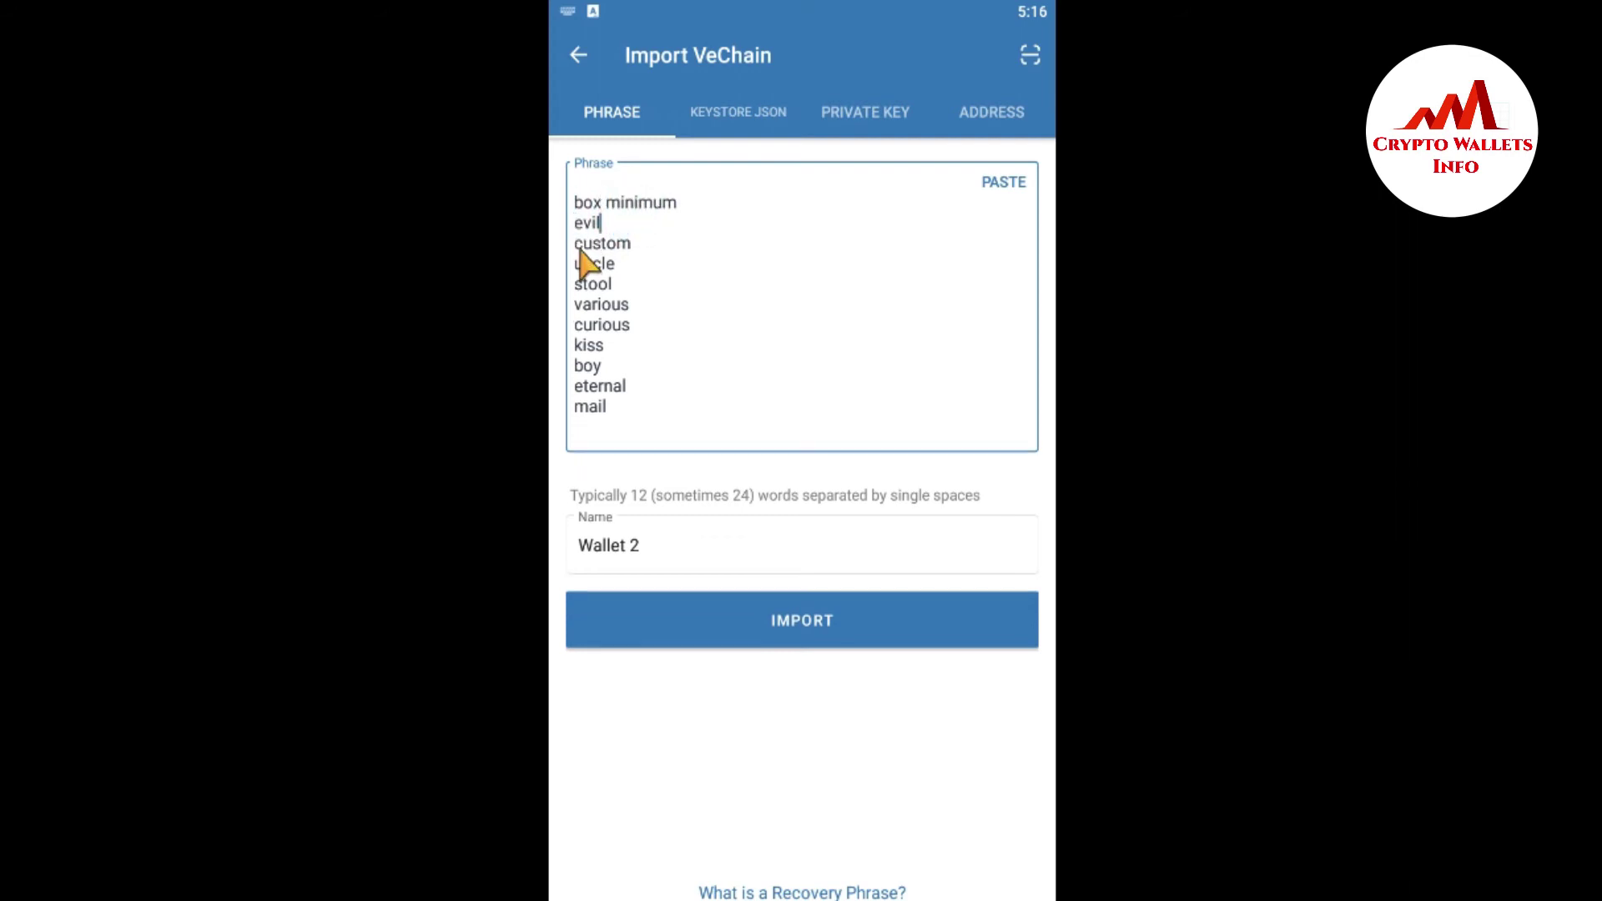
key("BackSpace")
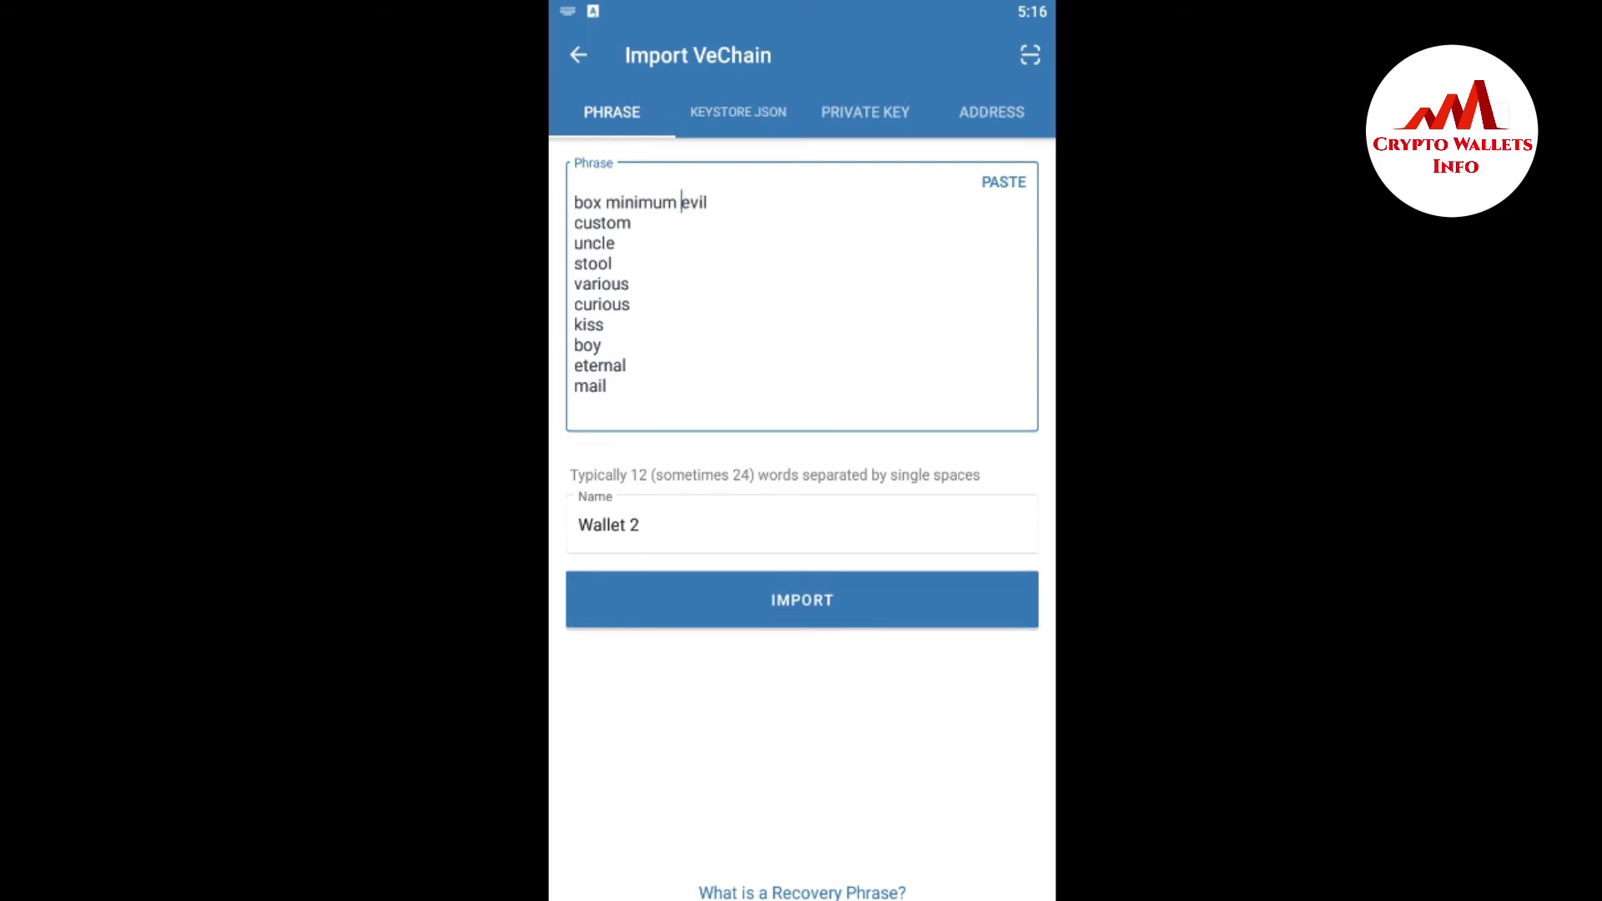
key("BackSpace")
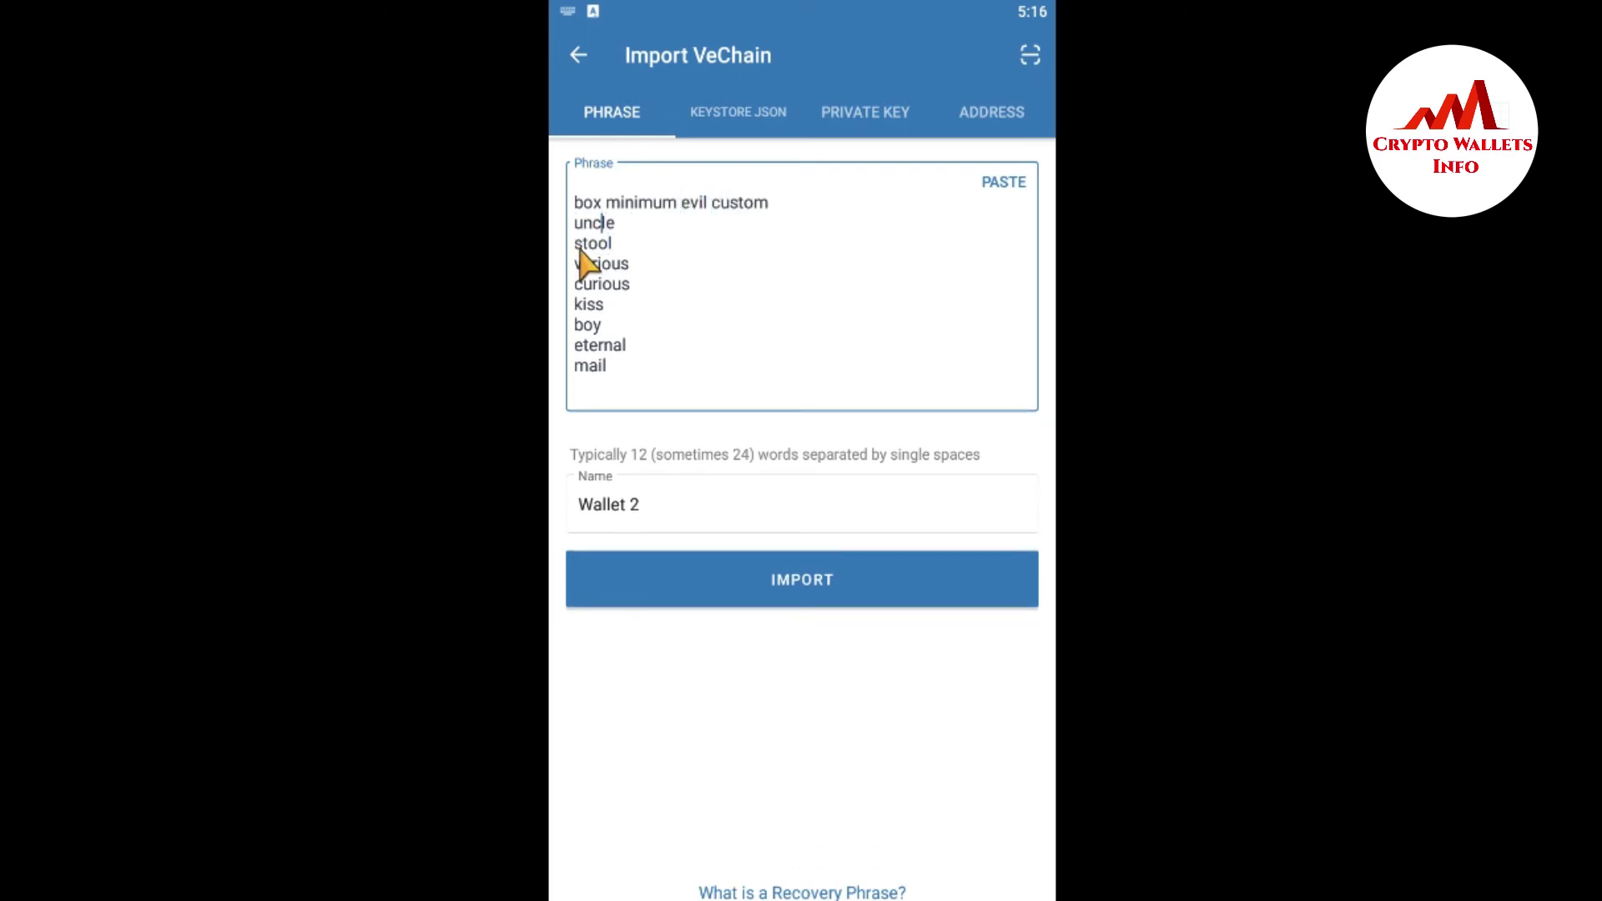
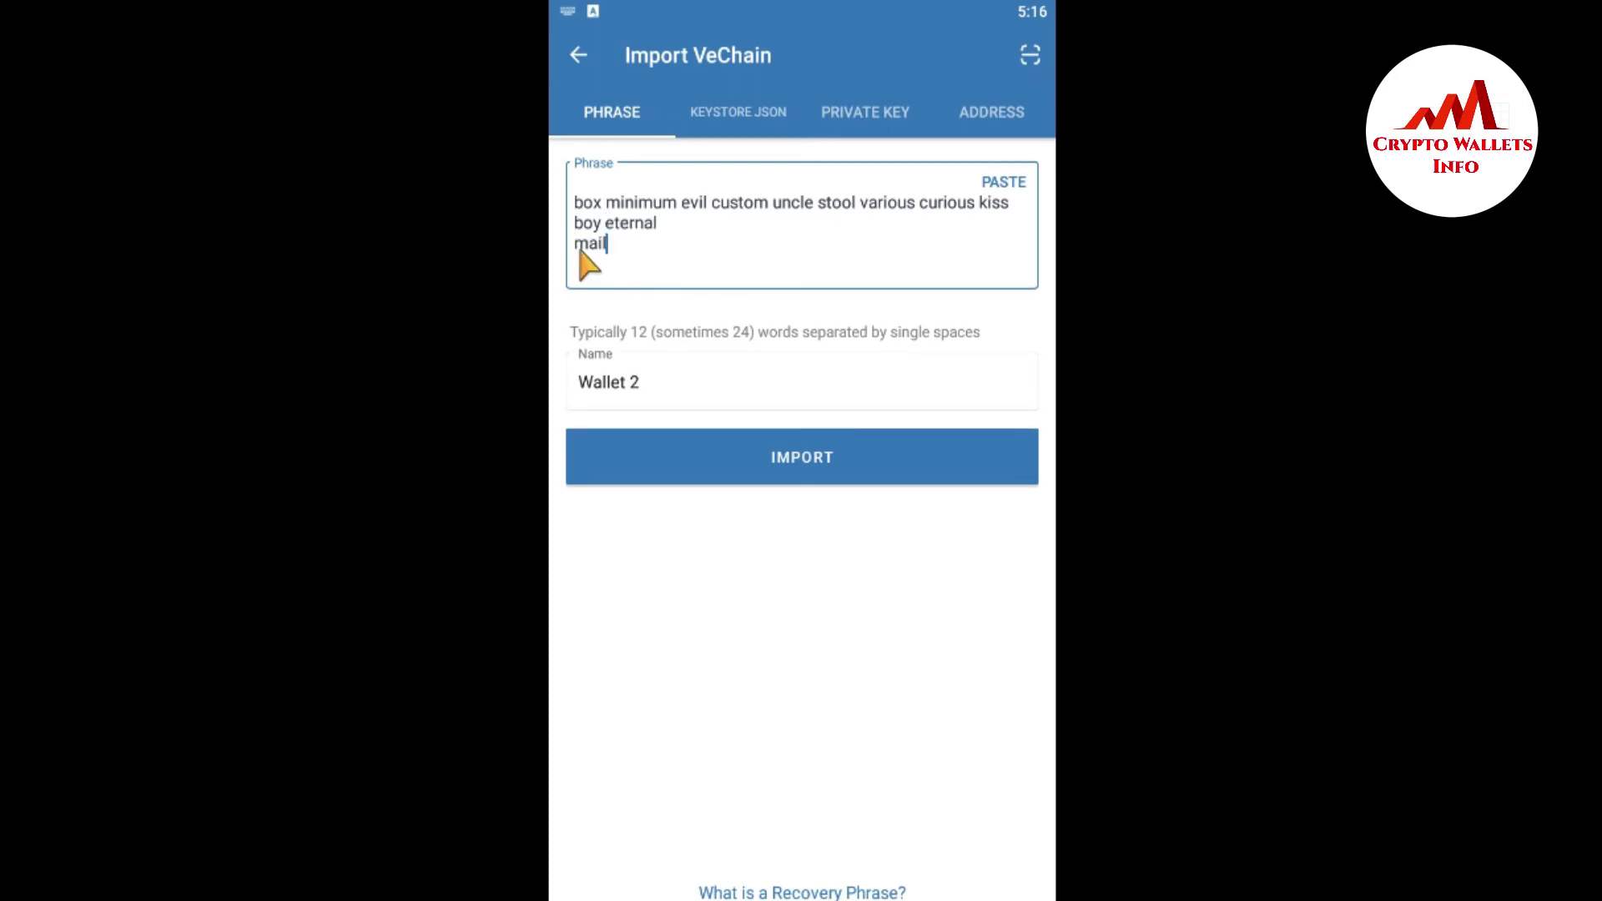
left_click(579, 250)
key("BackSpace")
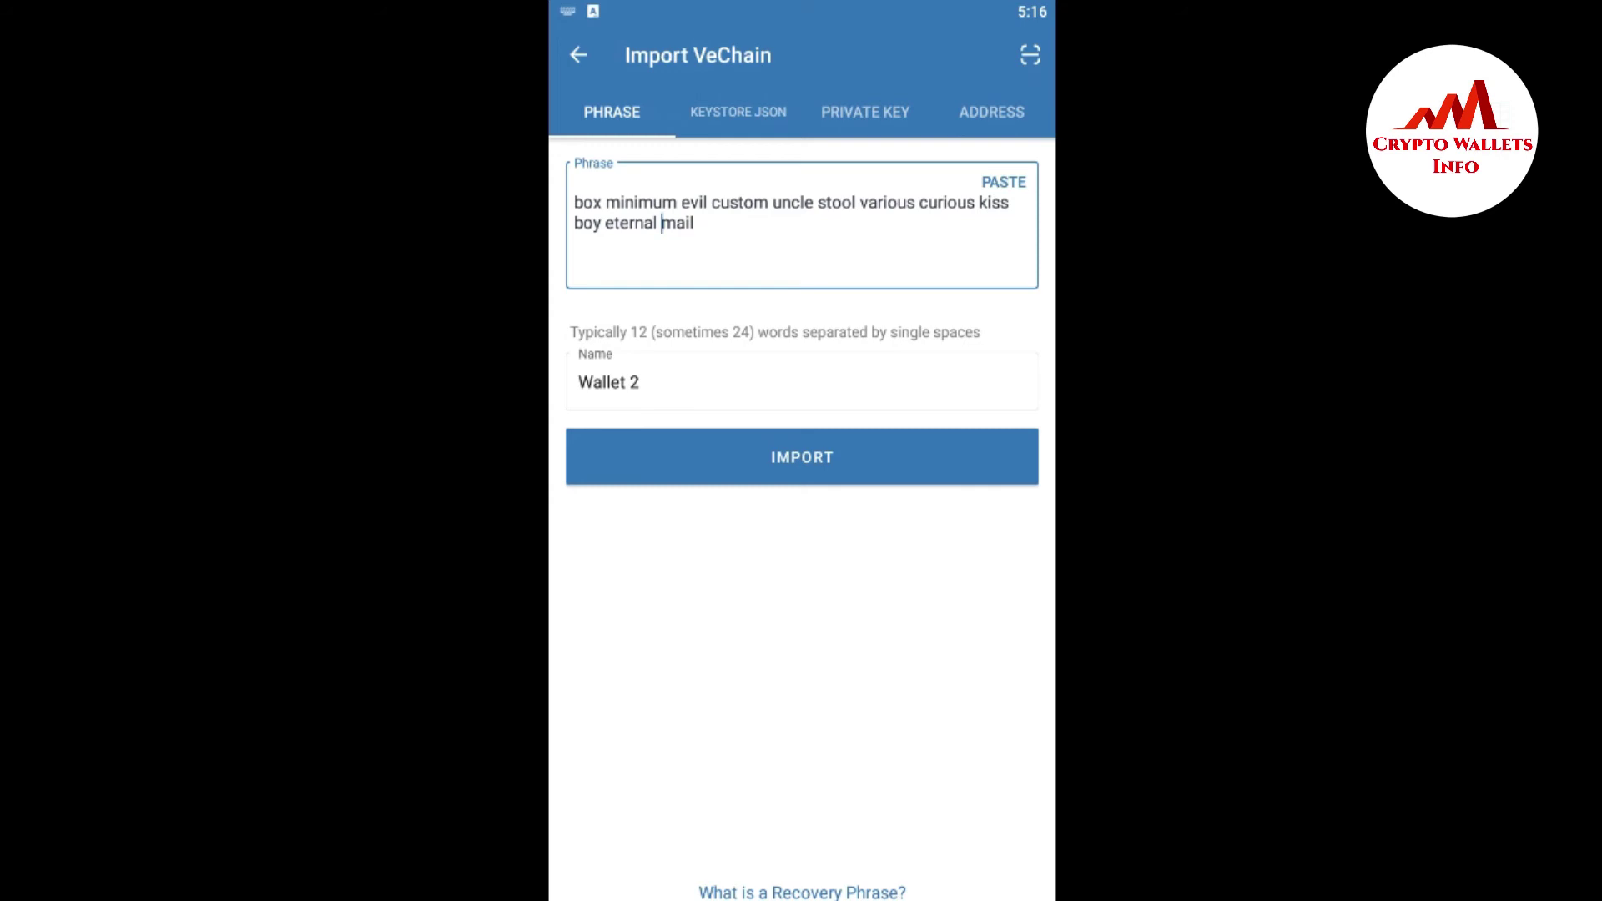
left_click(780, 459)
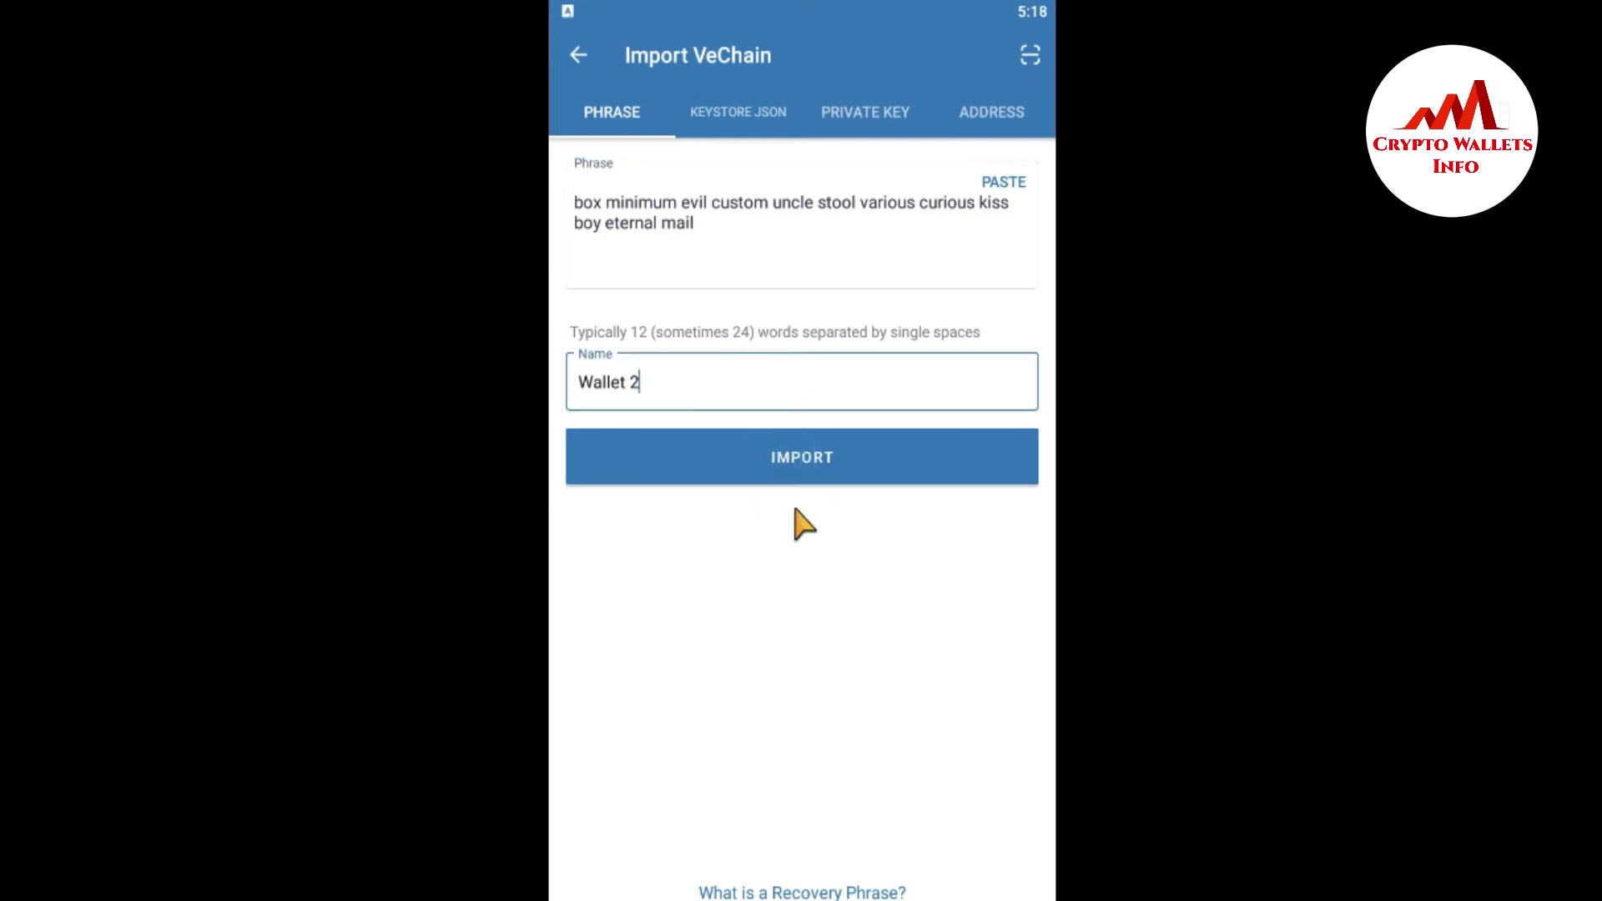
Import the VeChain wallet as Wallet 2, dismiss the success message, and open Settings > Wallets.
left_click(799, 480)
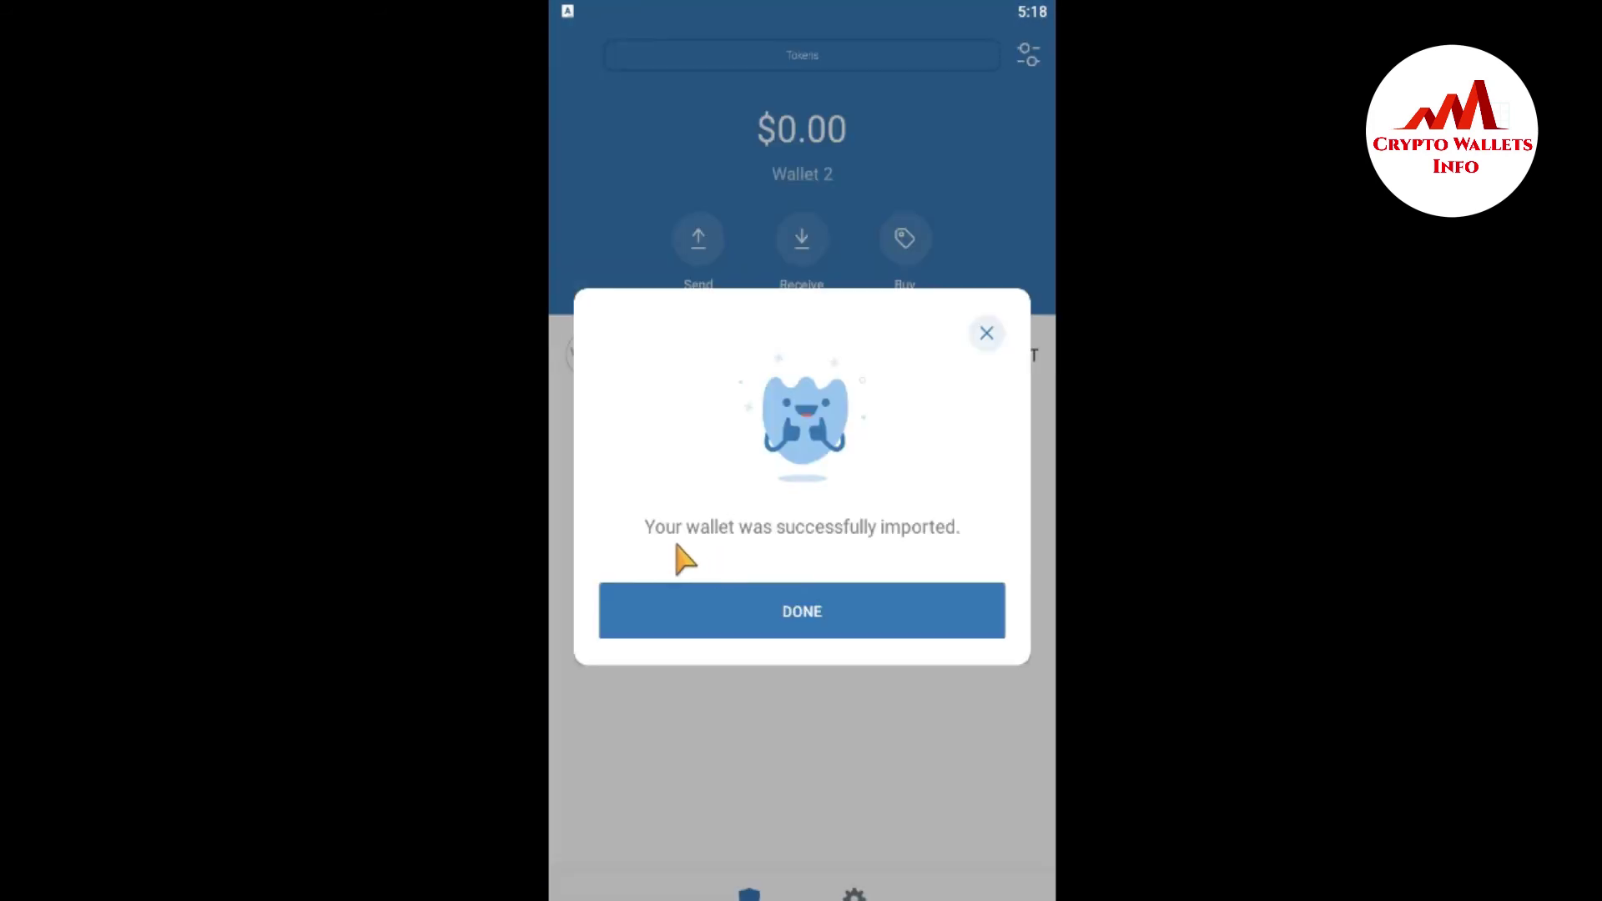
left_click(816, 611)
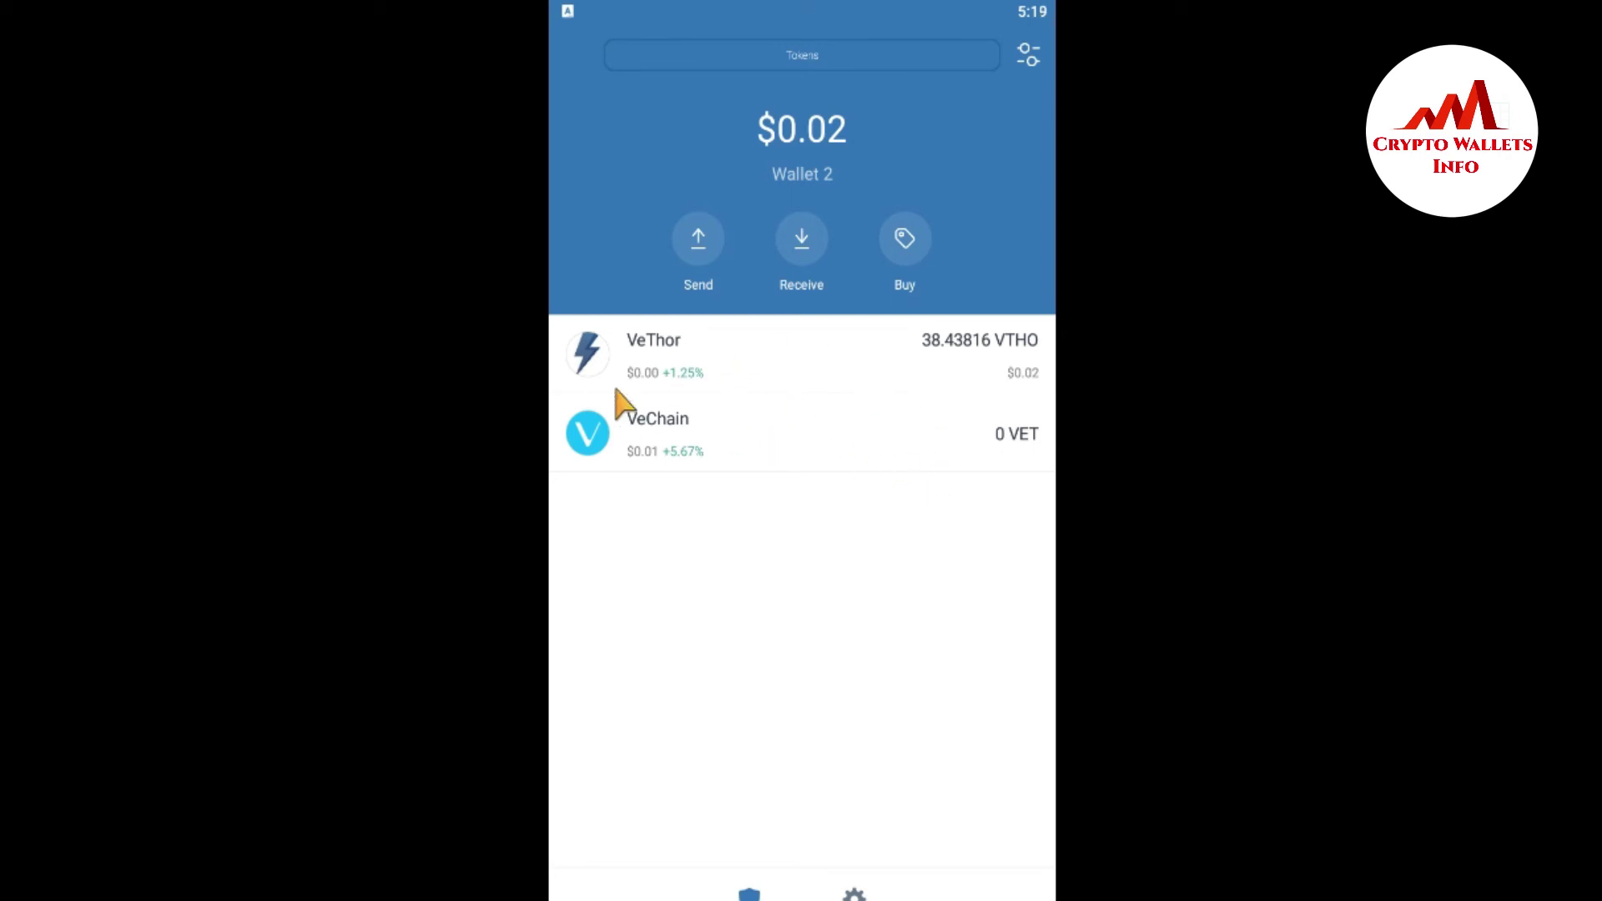
left_click(853, 893)
left_click(876, 105)
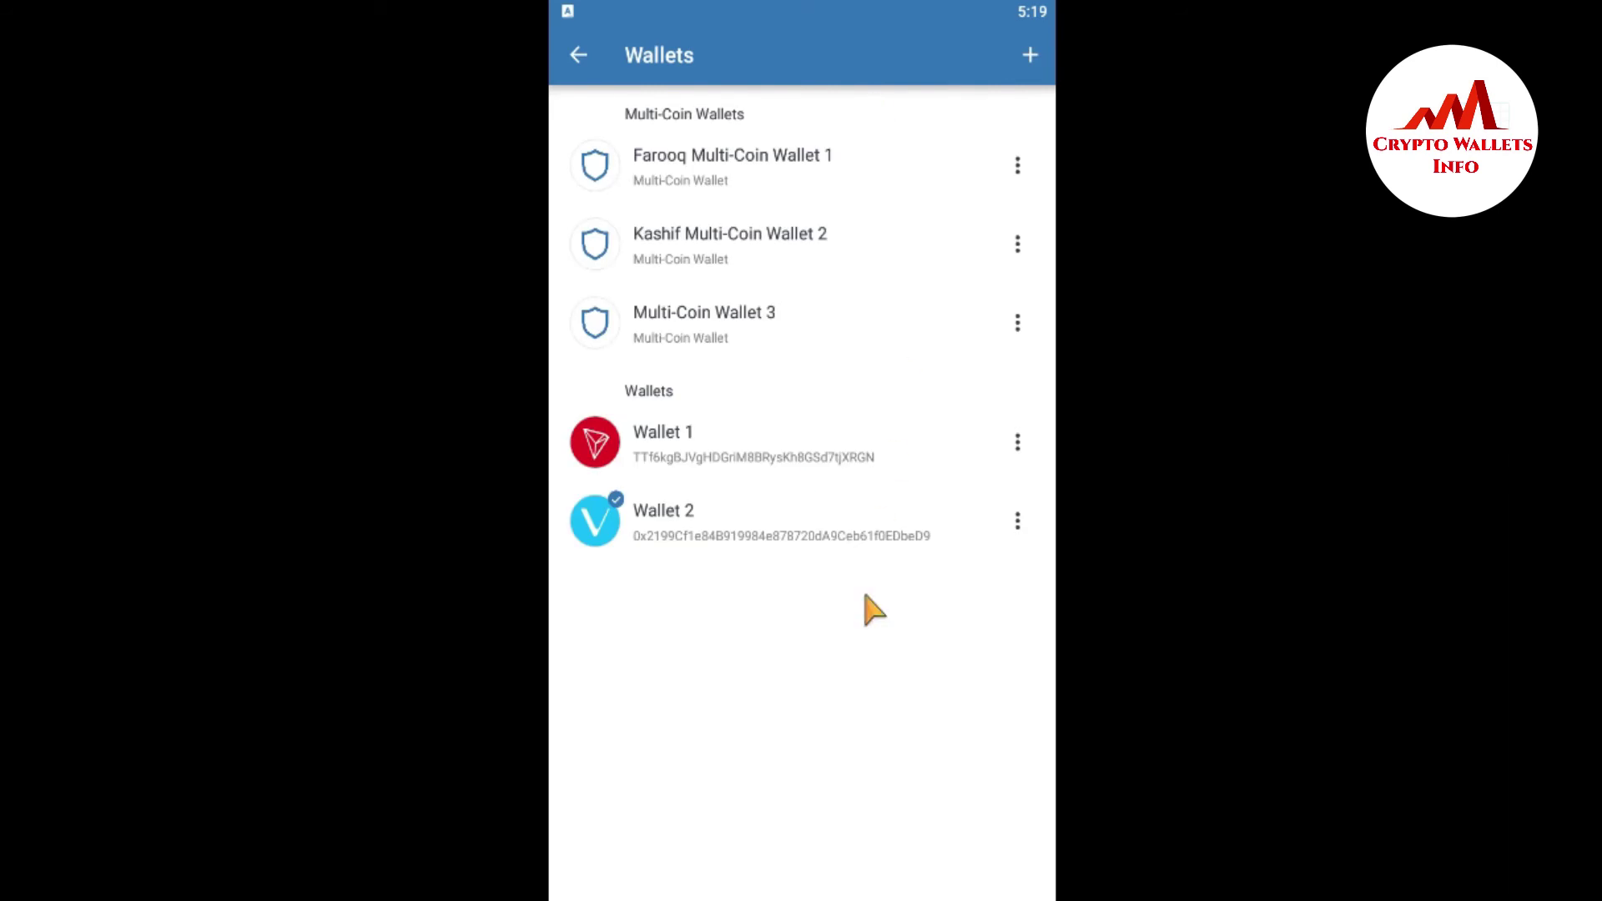
View the details of Wallet 2, then of Wallet 1.
left_click(1018, 523)
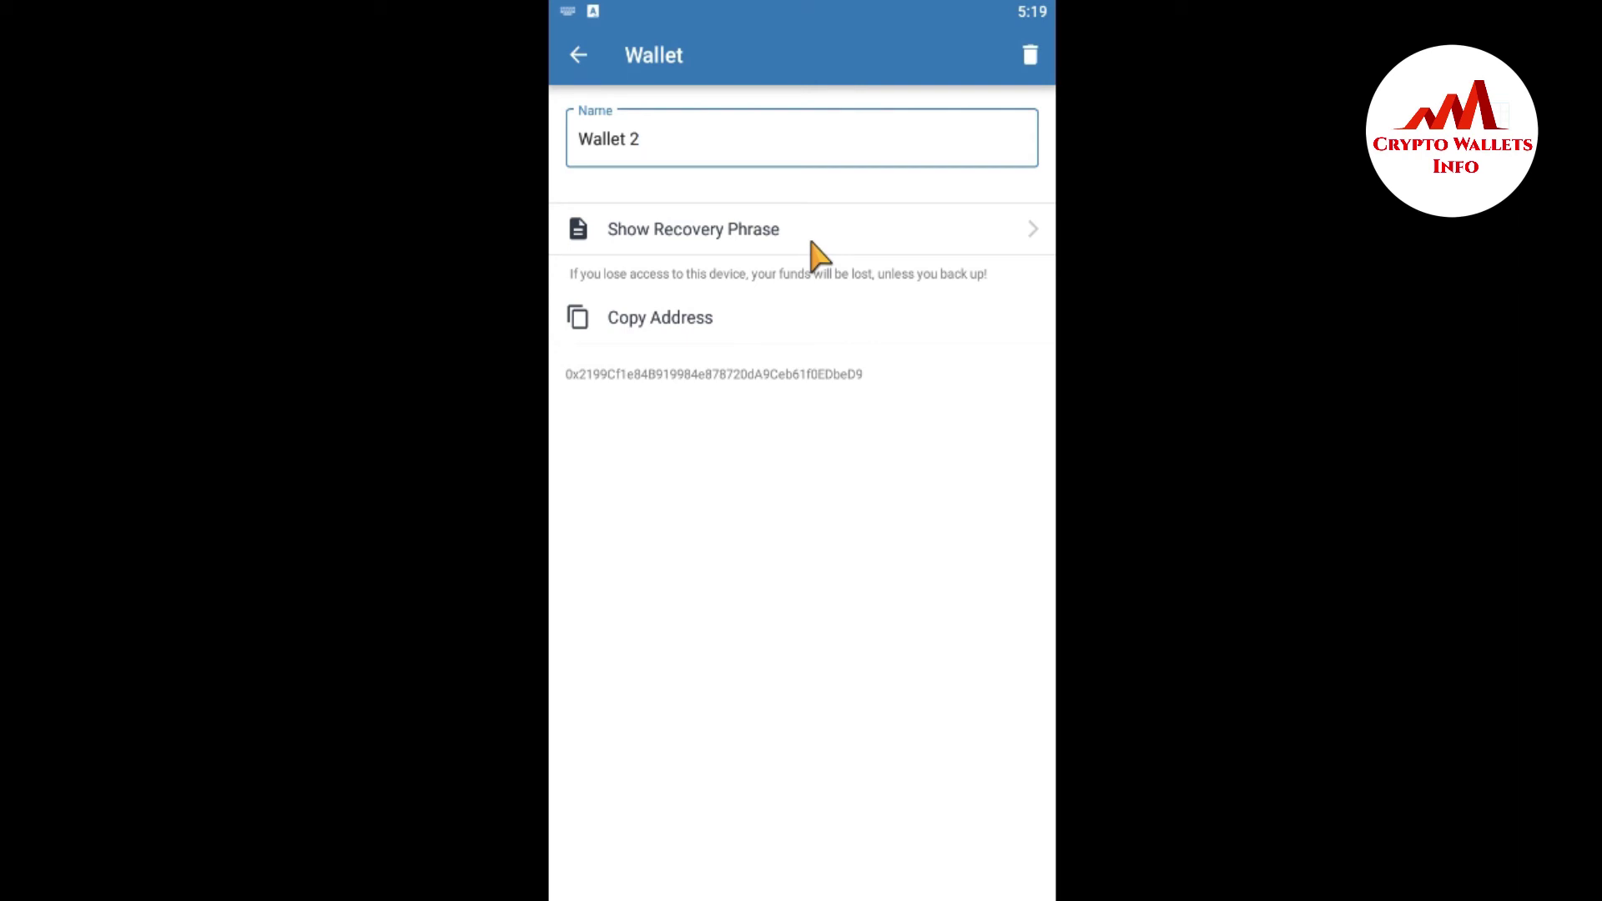
left_click(580, 55)
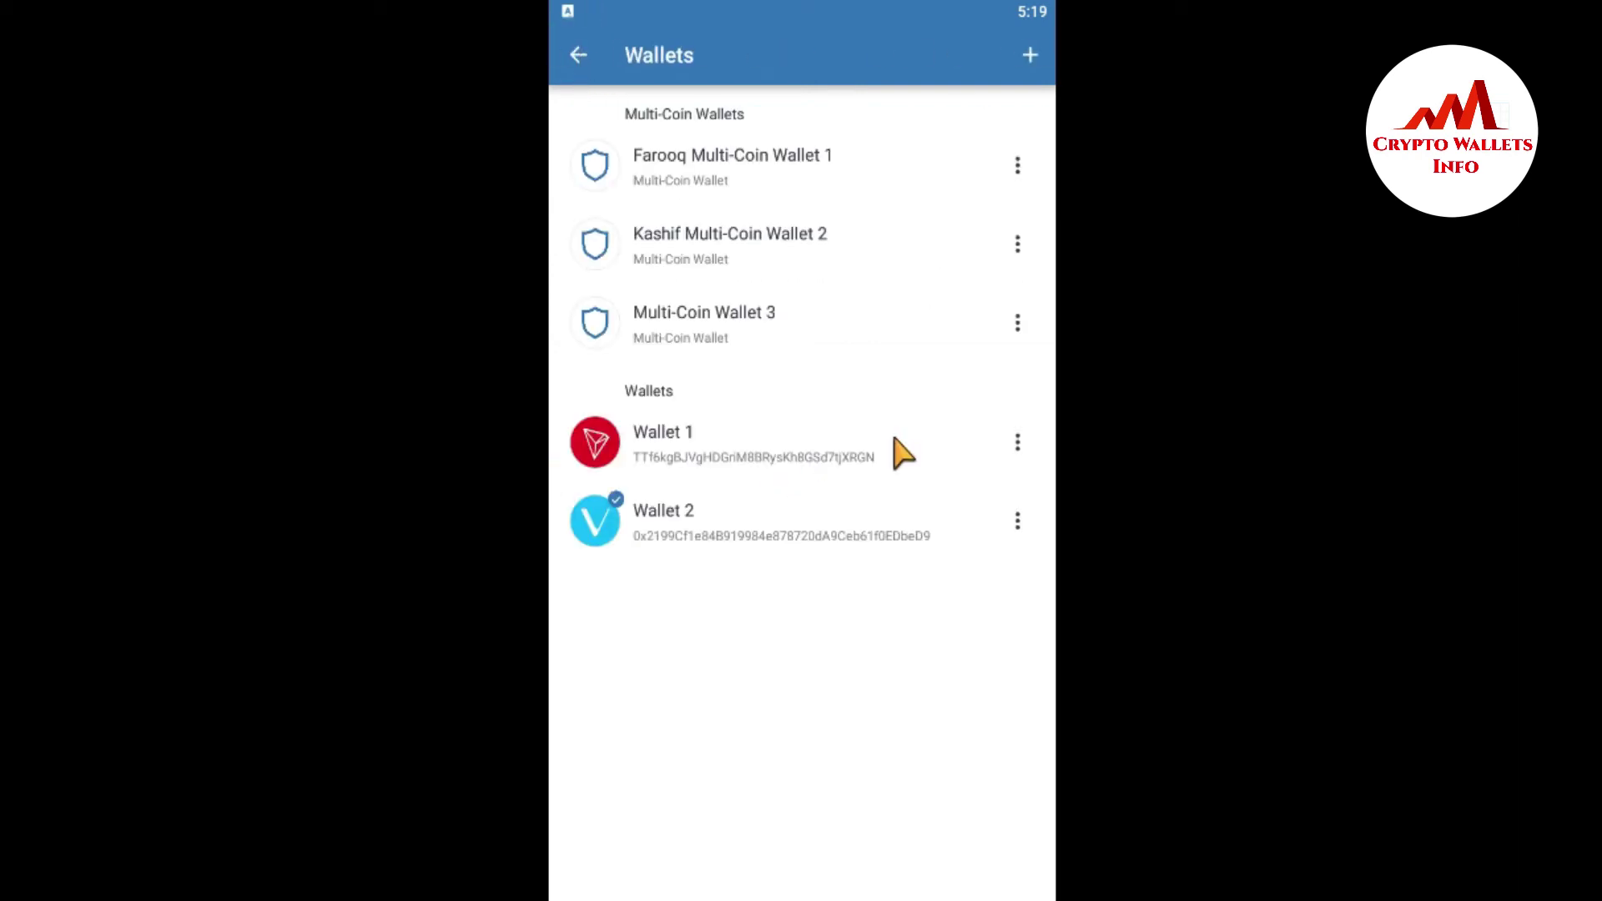
left_click(1022, 444)
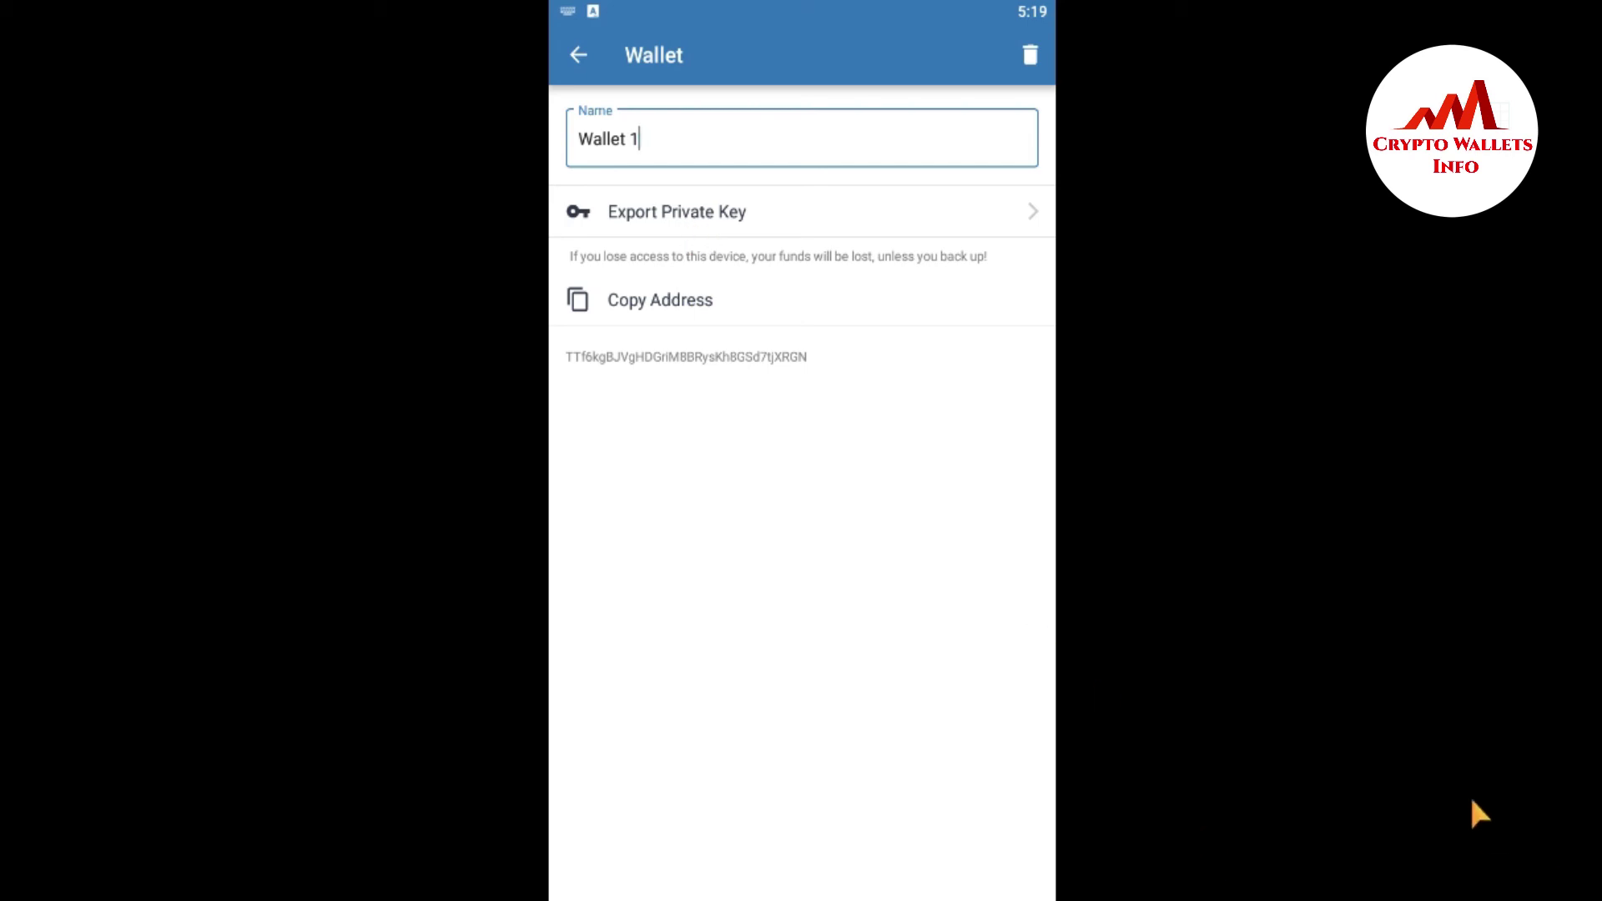
Minimize the Notepad backup and switch to the YouTube channel tab in Opera.
key("alt+Tab")
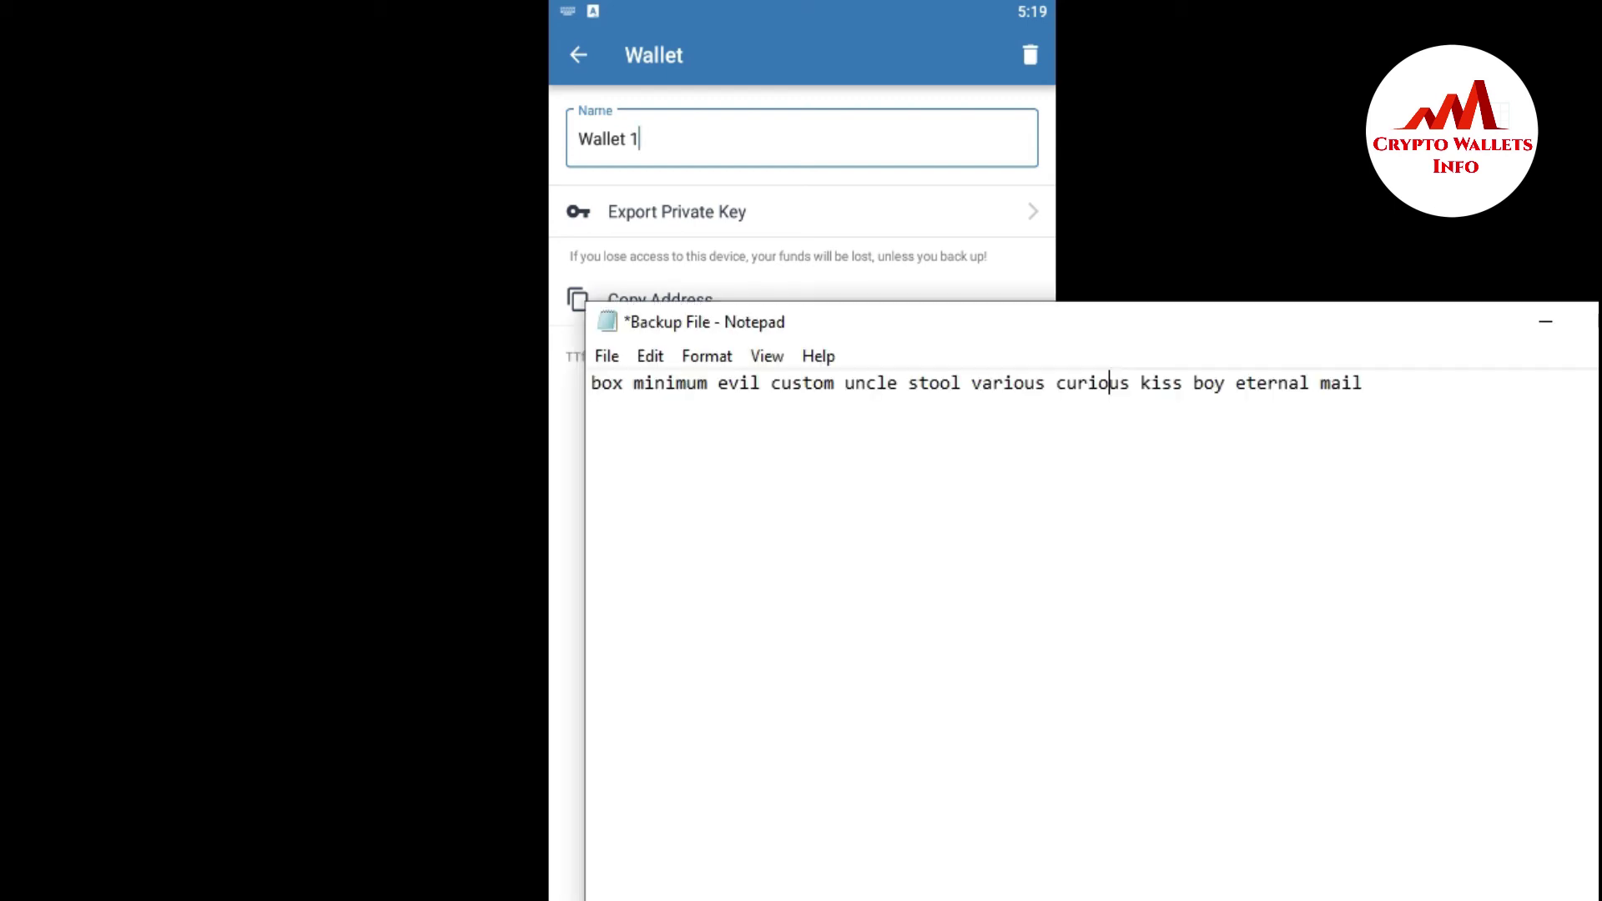
left_click(1528, 320)
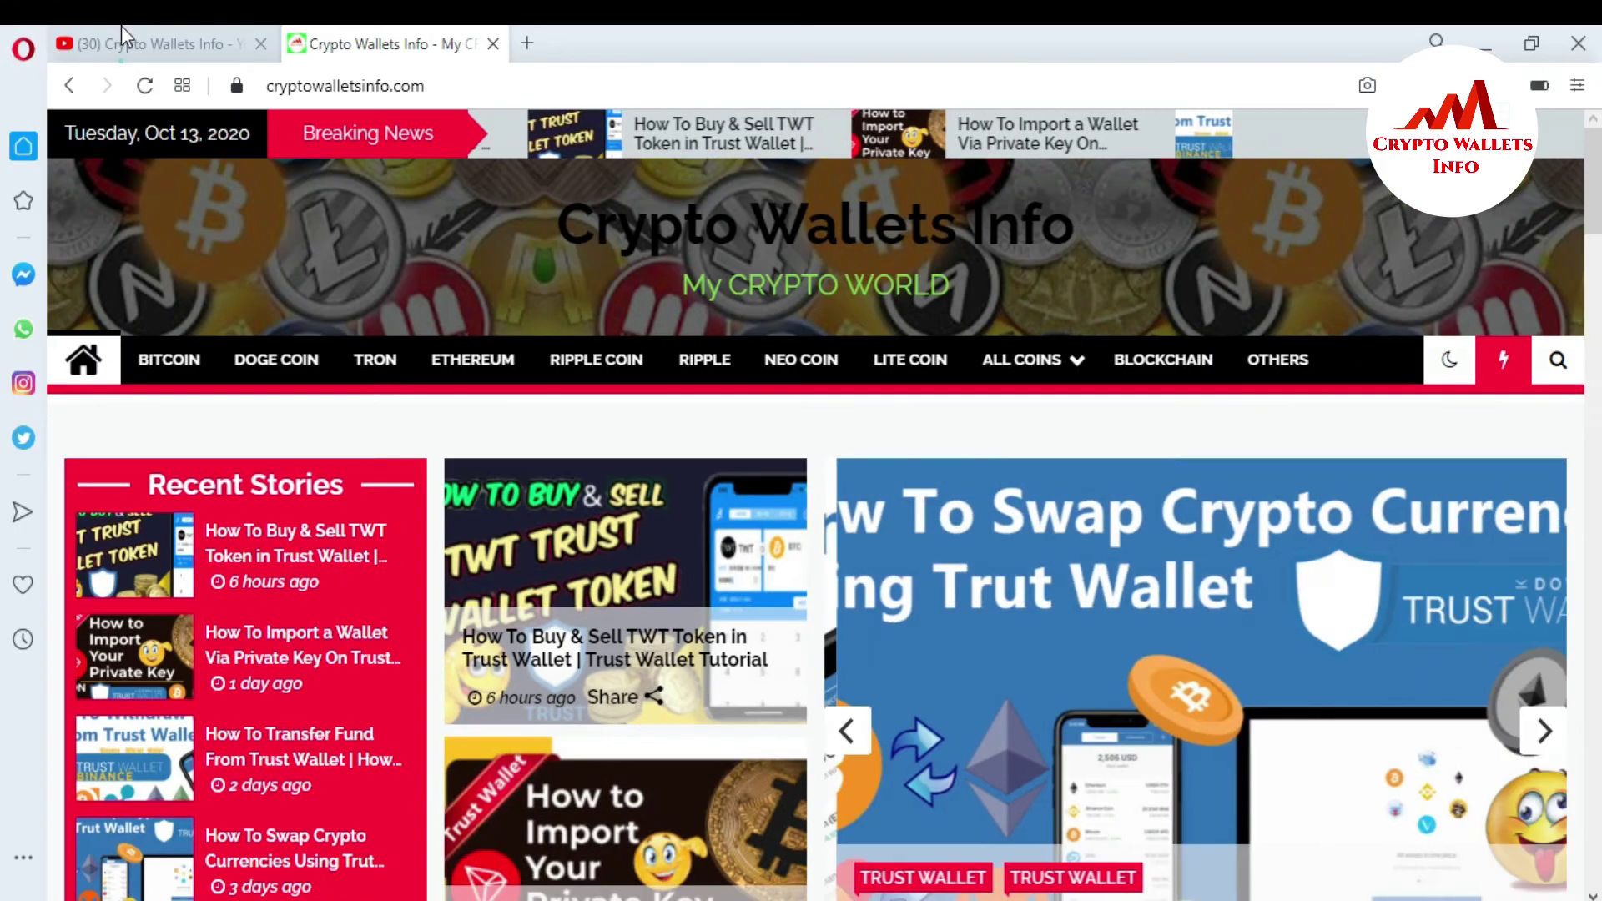
left_click(123, 40)
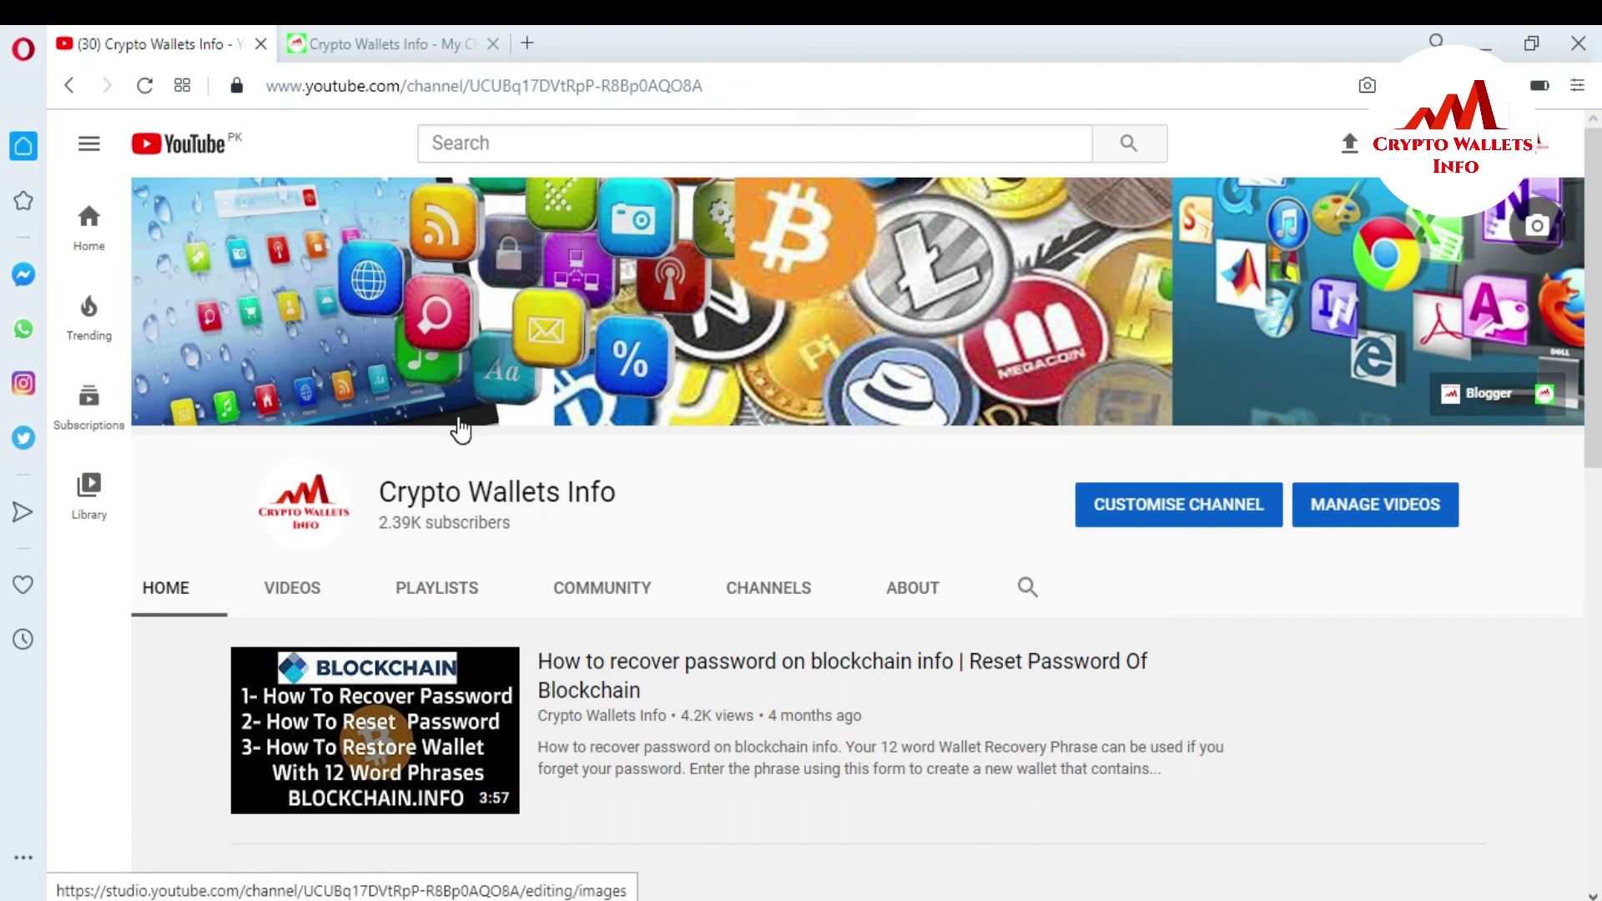
Switch to the cryptowalletsinfo.com tab and choose BINANCE from the ALL COINS menu.
left_click(367, 42)
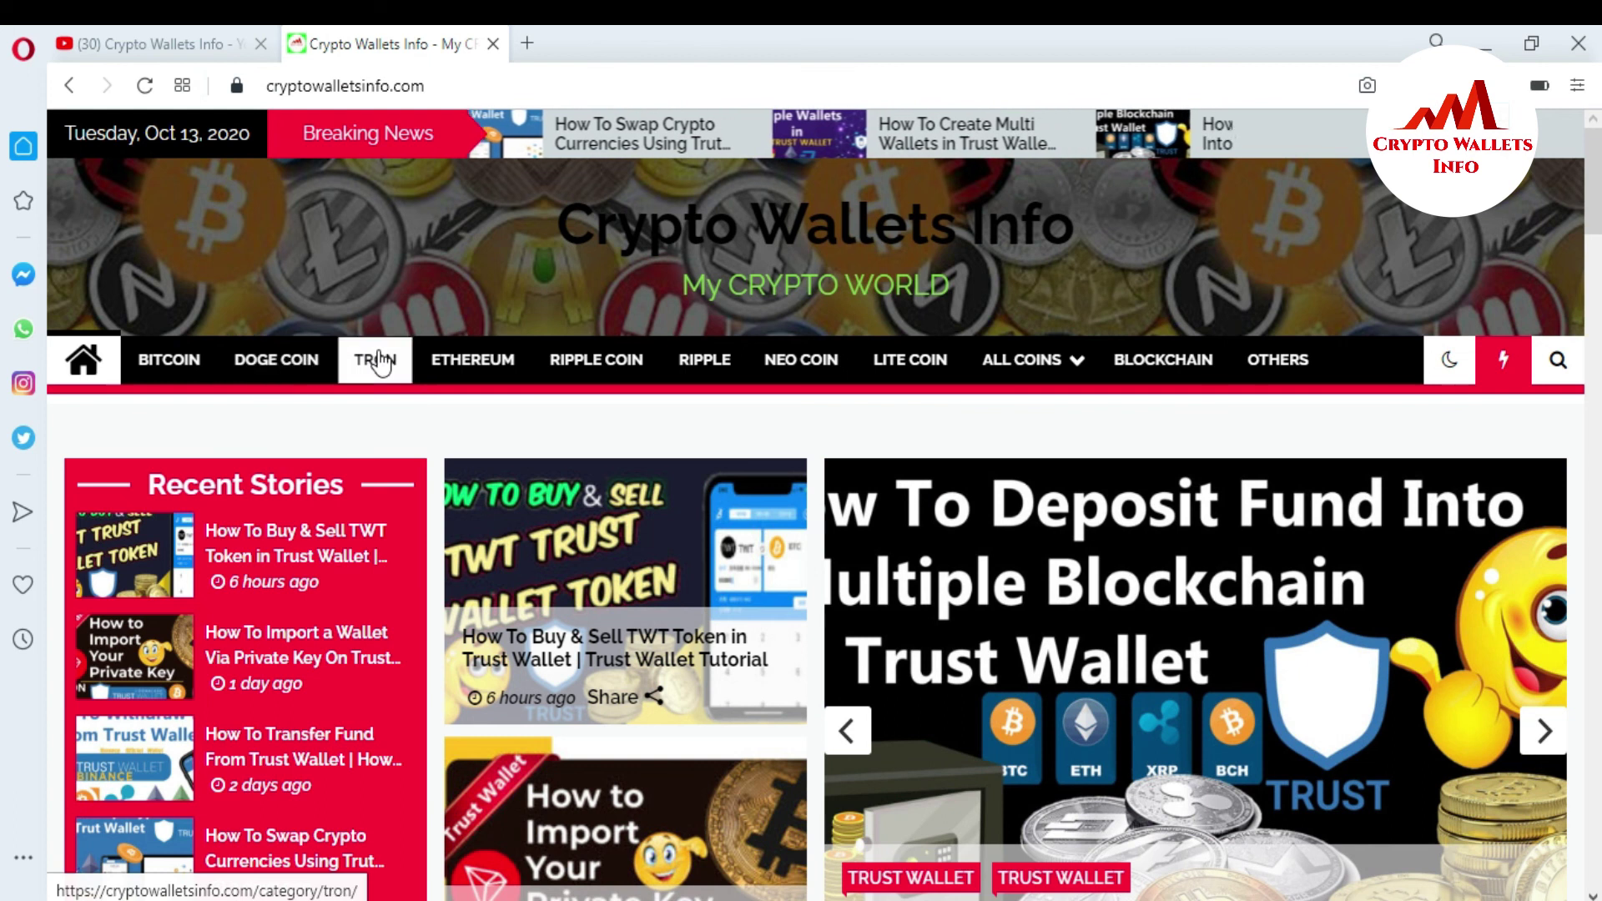
mouse_move(1043, 360)
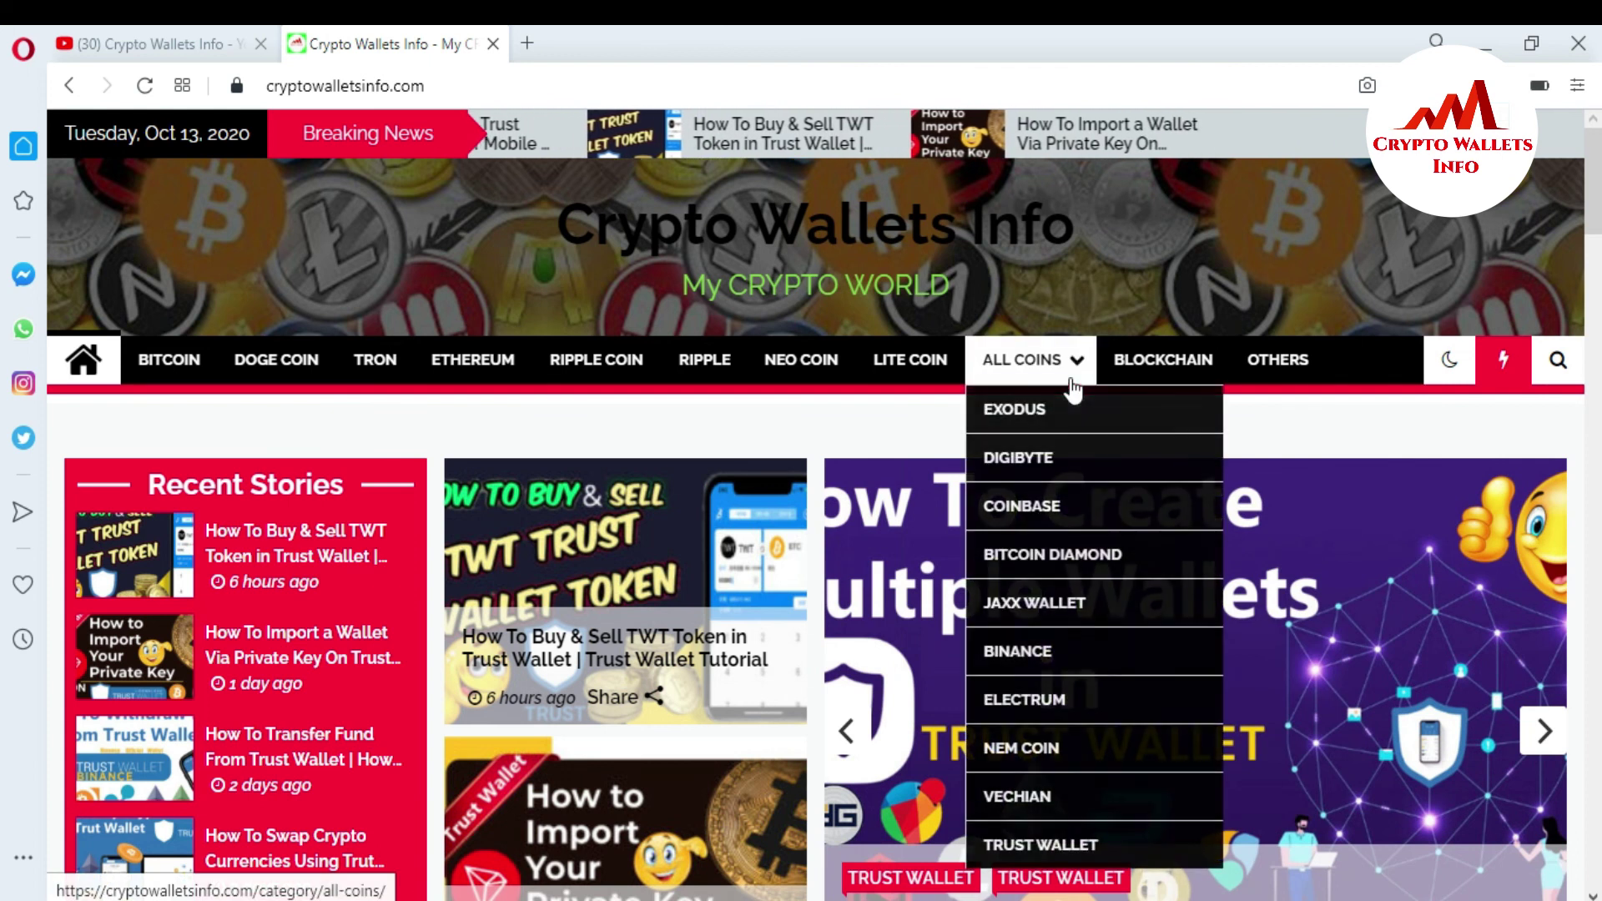
left_click(1031, 660)
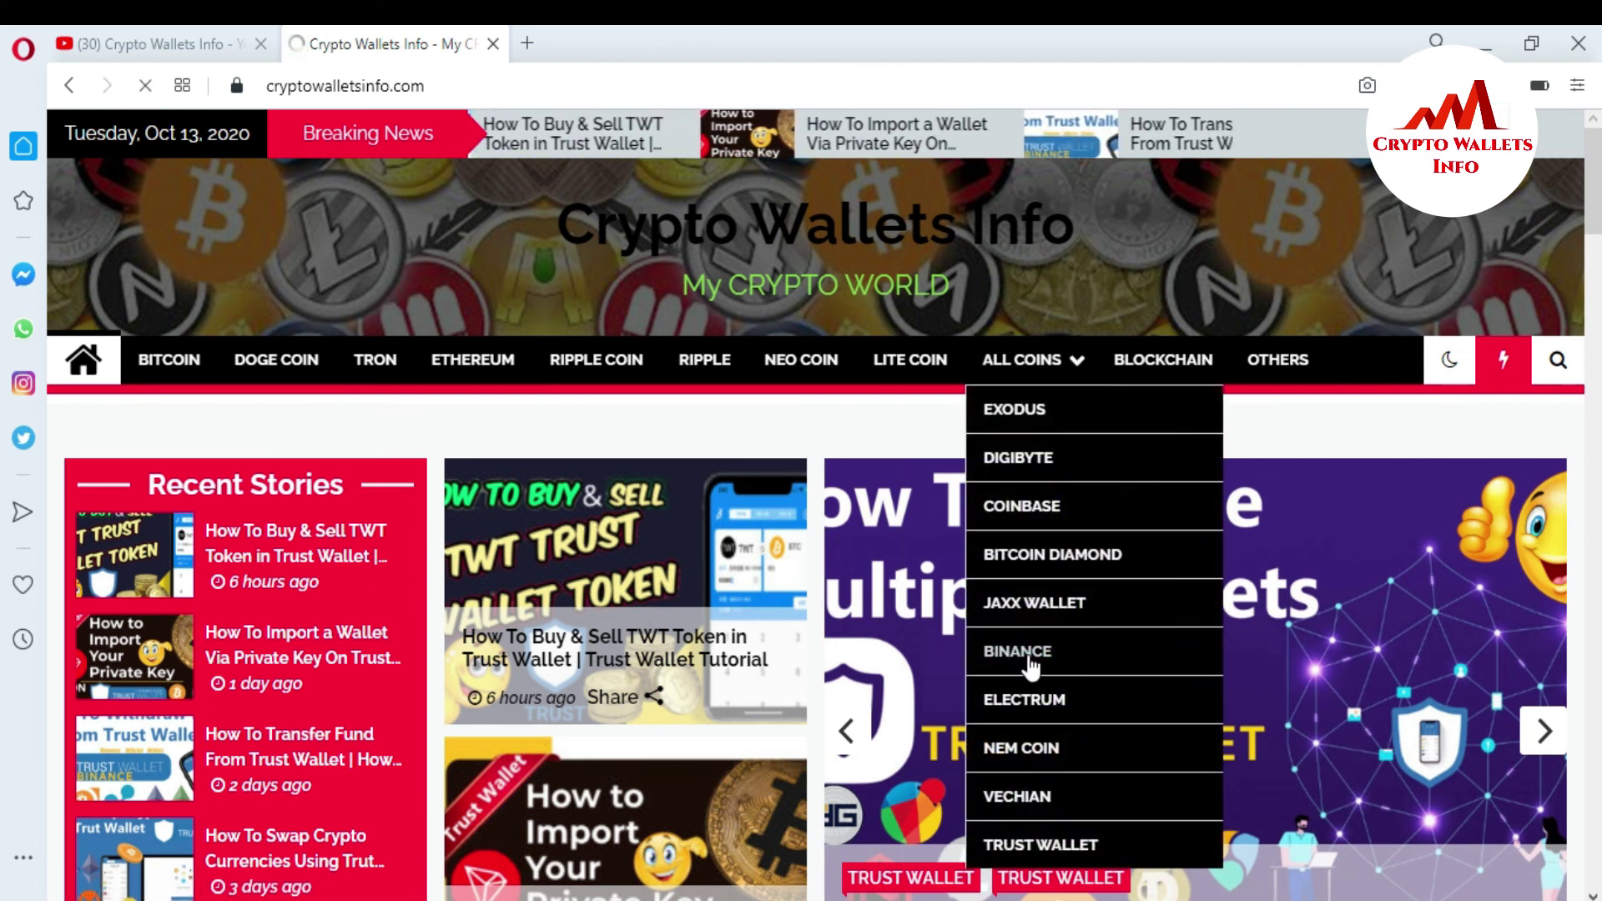